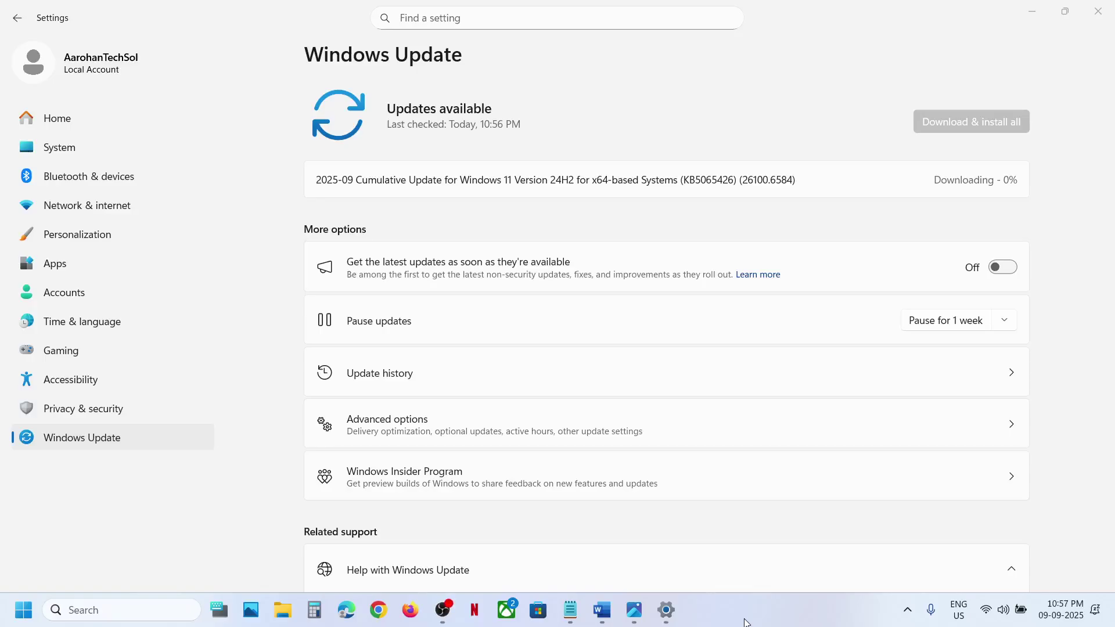
# Step: Pause Windows updates for one week, then resume them so Windows checks again
pyautogui.doubleClick(718, 180)
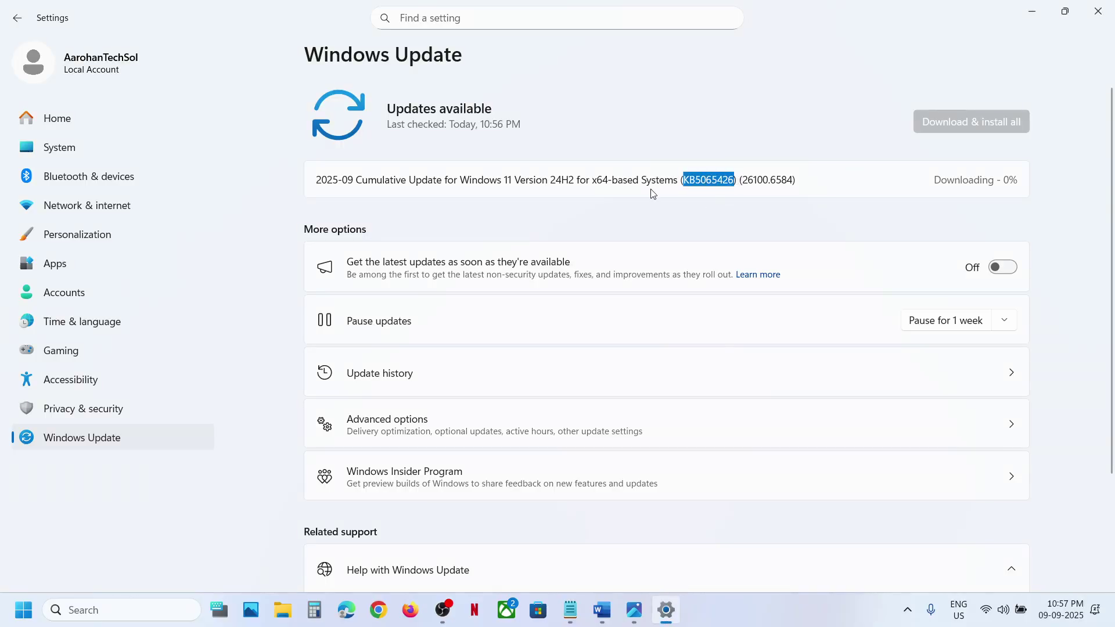
pyautogui.click(608, 620)
pyautogui.click(607, 620)
pyautogui.click(119, 442)
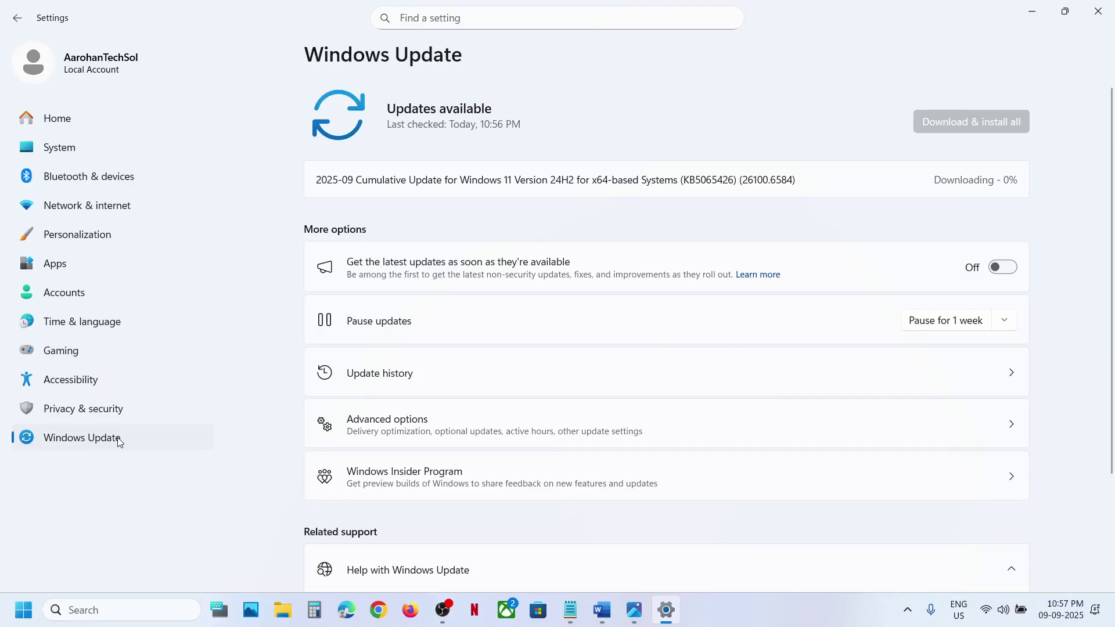
pyautogui.click(931, 325)
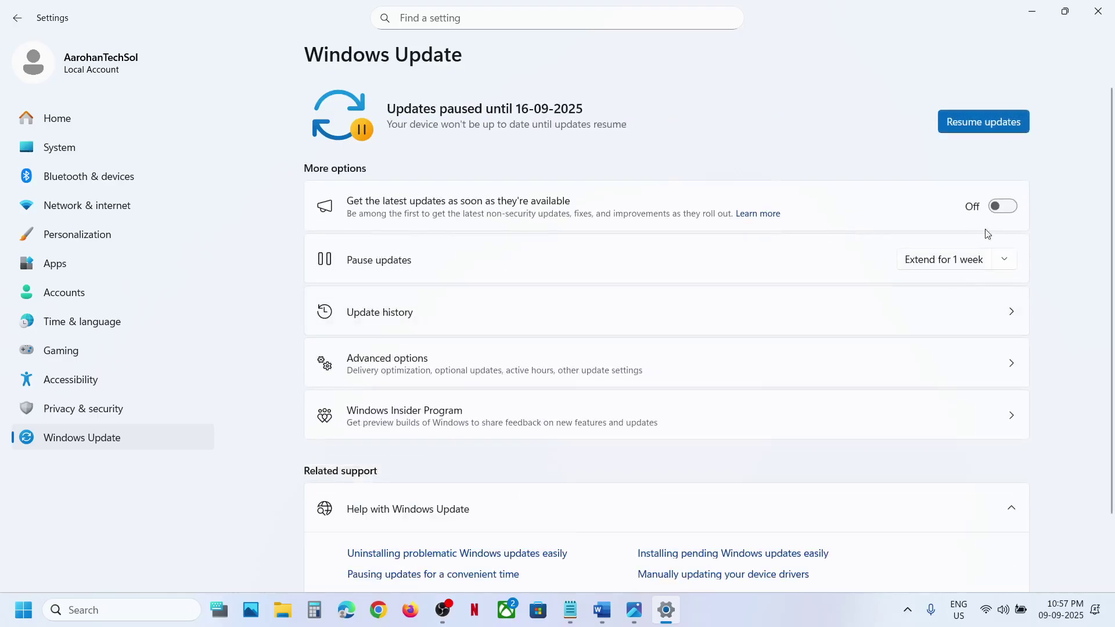
pyautogui.click(968, 126)
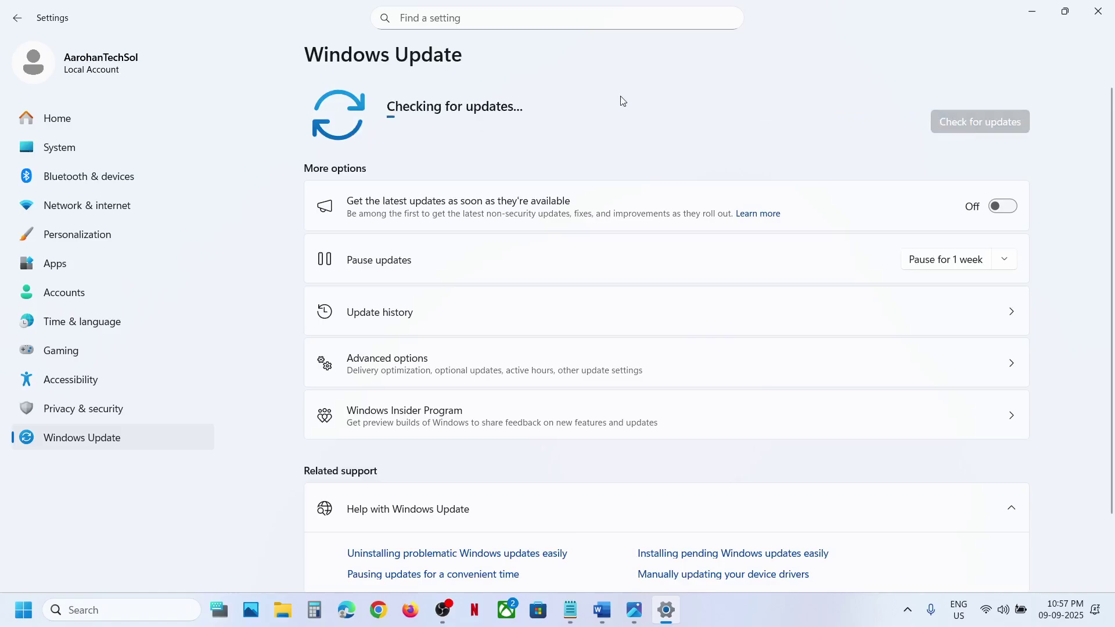
# Step: Mark the App Readiness restart step in the Word notes and launch Services from search
pyautogui.click(602, 610)
pyautogui.moveTo(119, 250); pyautogui.dragTo(366, 256)
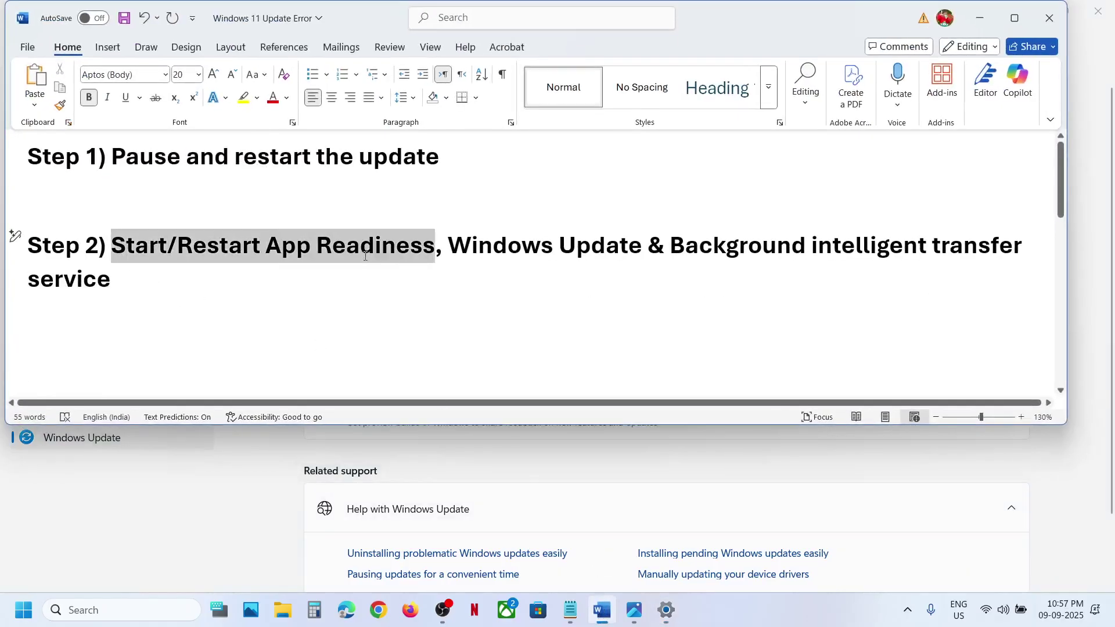
pyautogui.click(980, 19)
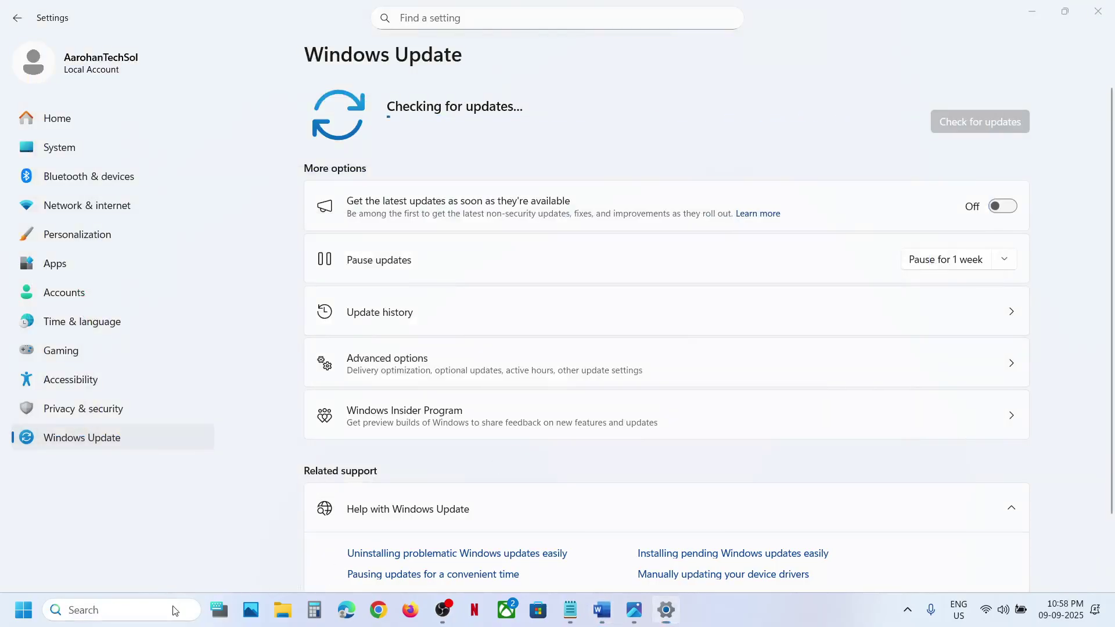
pyautogui.click(174, 610)
pyautogui.write('services')
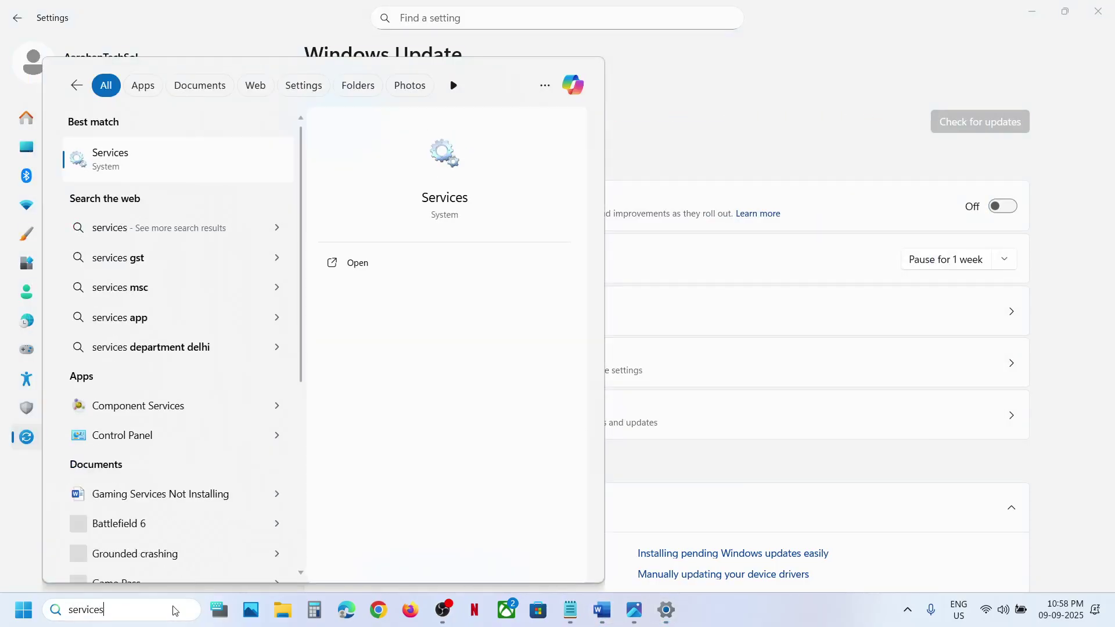
pyautogui.press('Return')
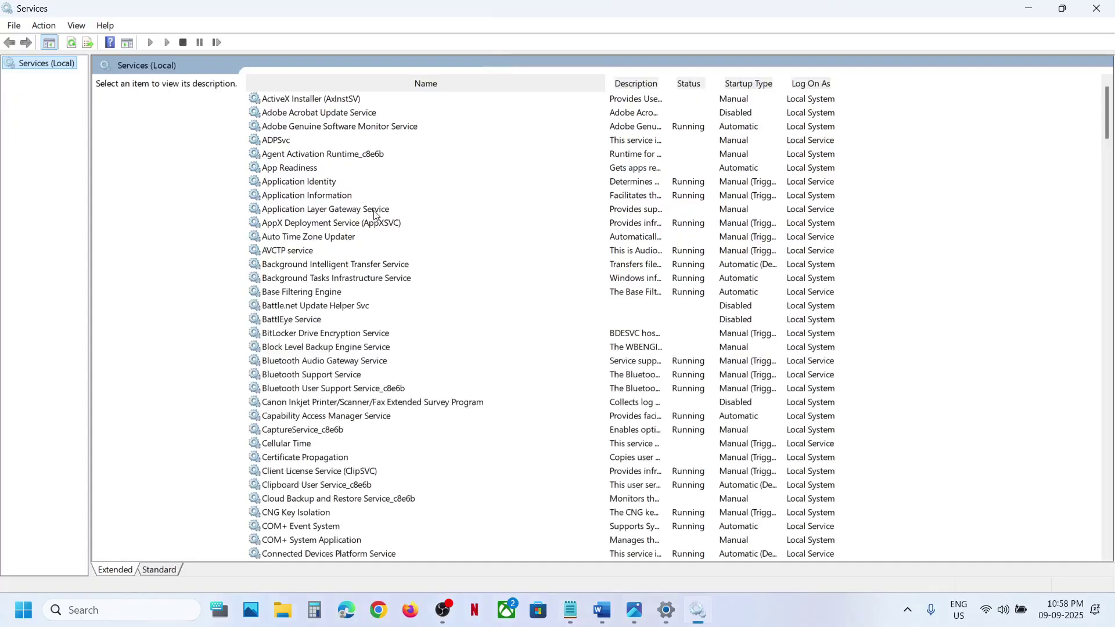
# Step: Set the Windows Update service to Automatic startup and restart it
pyautogui.click(345, 430)
pyautogui.press('w')
pyautogui.scroll(-7, 345, 429)
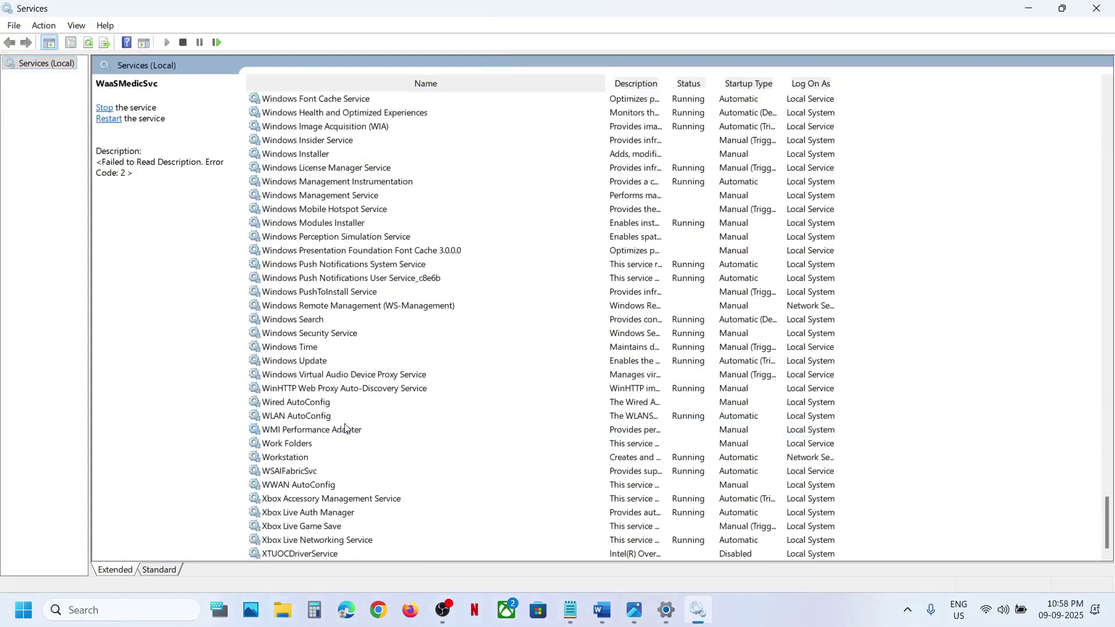
pyautogui.click(323, 363)
pyautogui.doubleClick(364, 367)
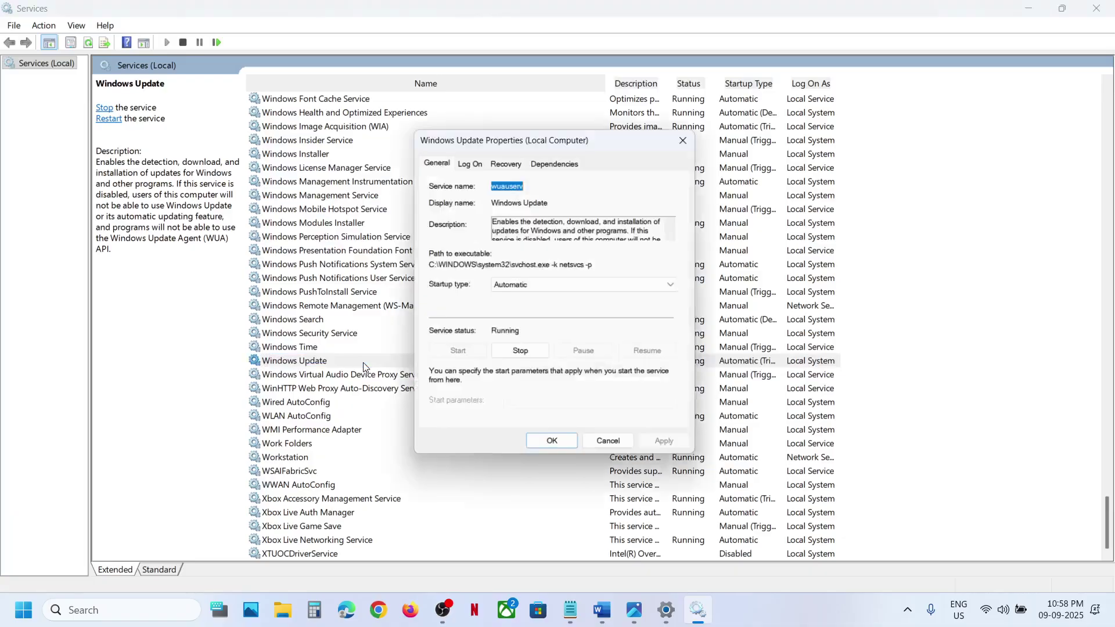
pyautogui.click(525, 287)
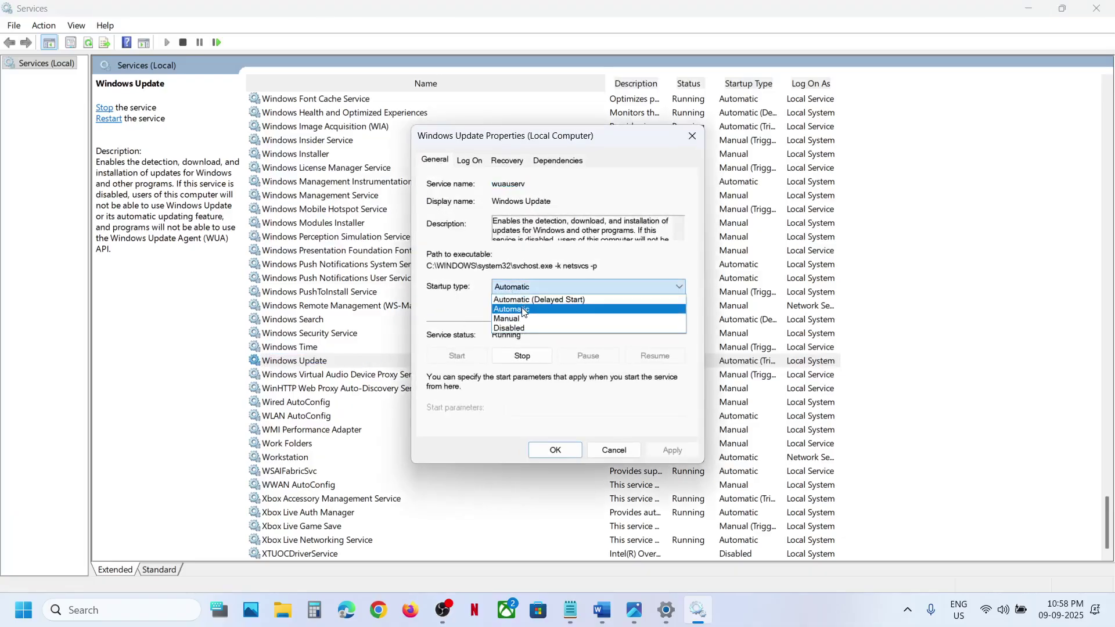
pyautogui.click(525, 309)
pyautogui.click(666, 450)
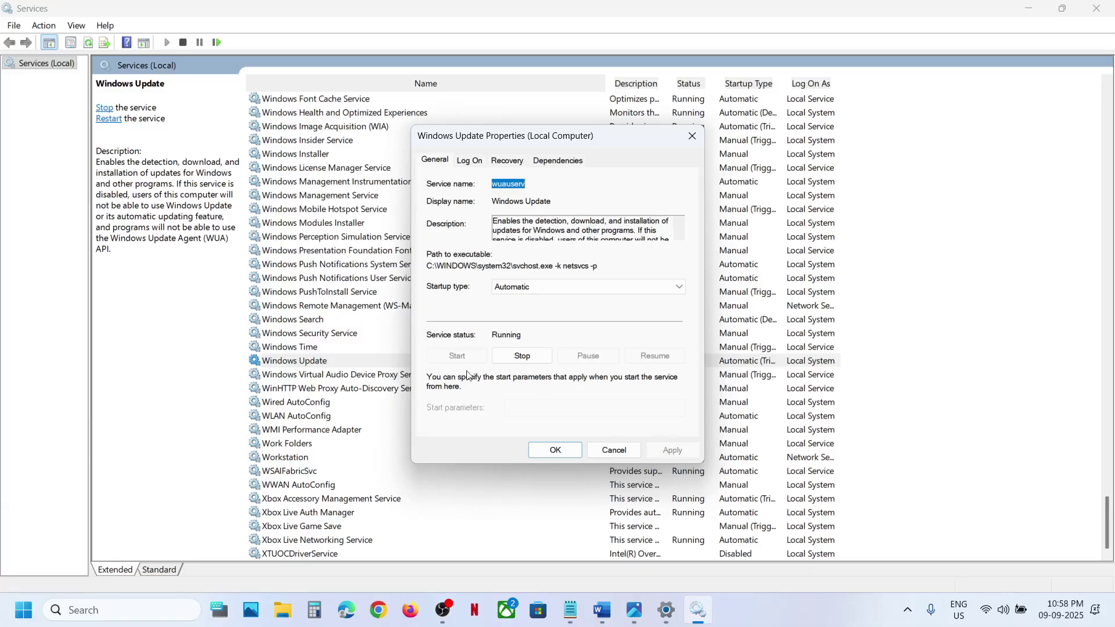
pyautogui.click(555, 450)
pyautogui.rightClick(289, 362)
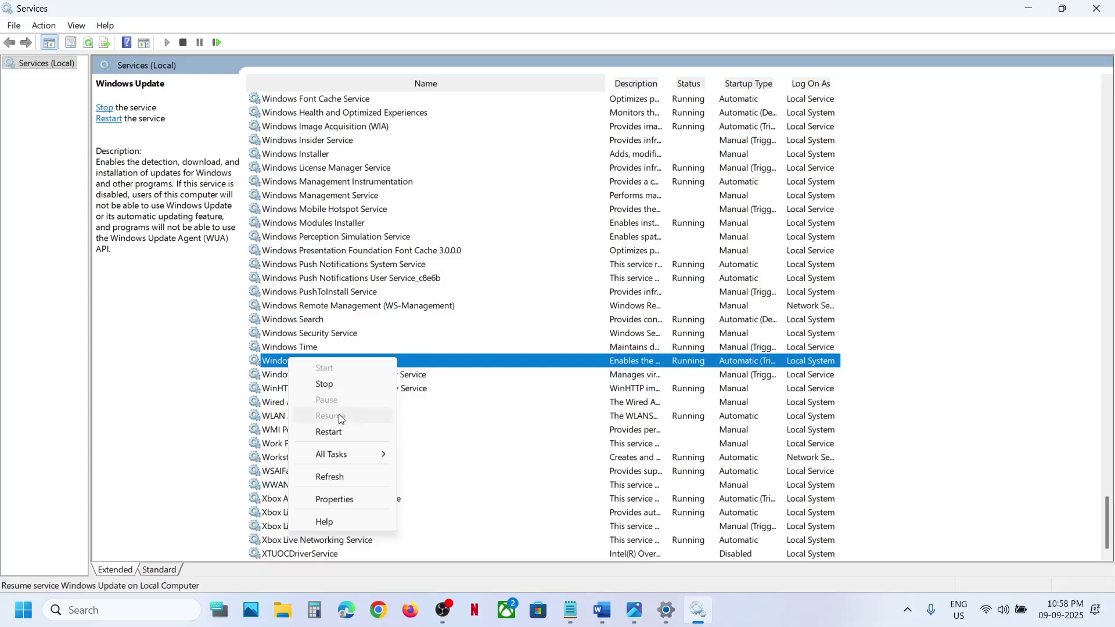
pyautogui.click(331, 435)
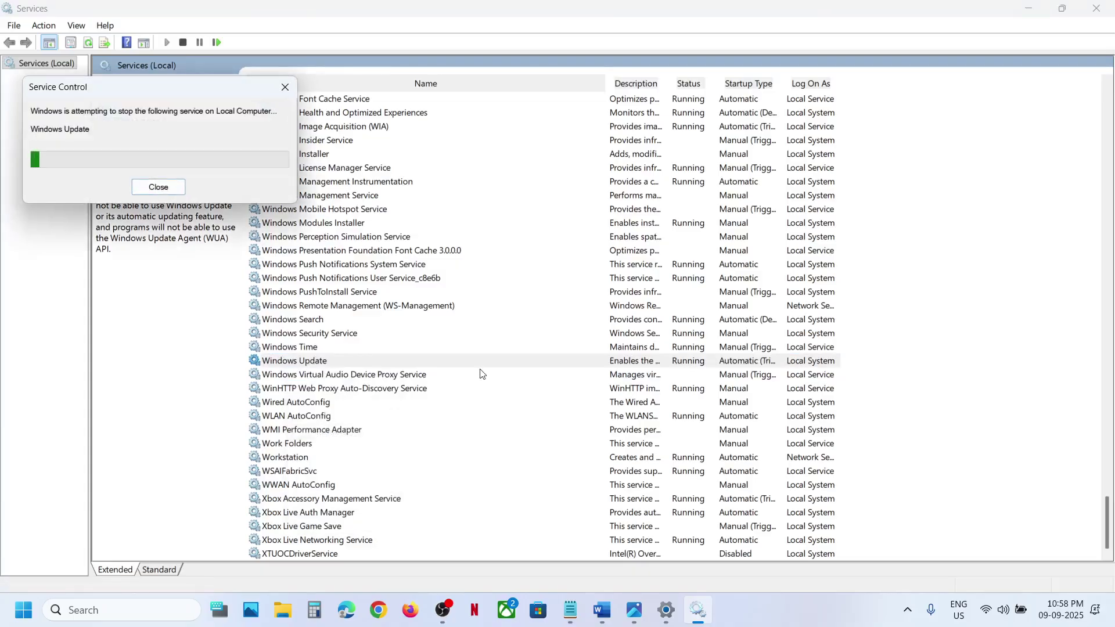
# Step: Change Background Intelligent Transfer Service startup from Manual to Automatic
pyautogui.click(361, 293)
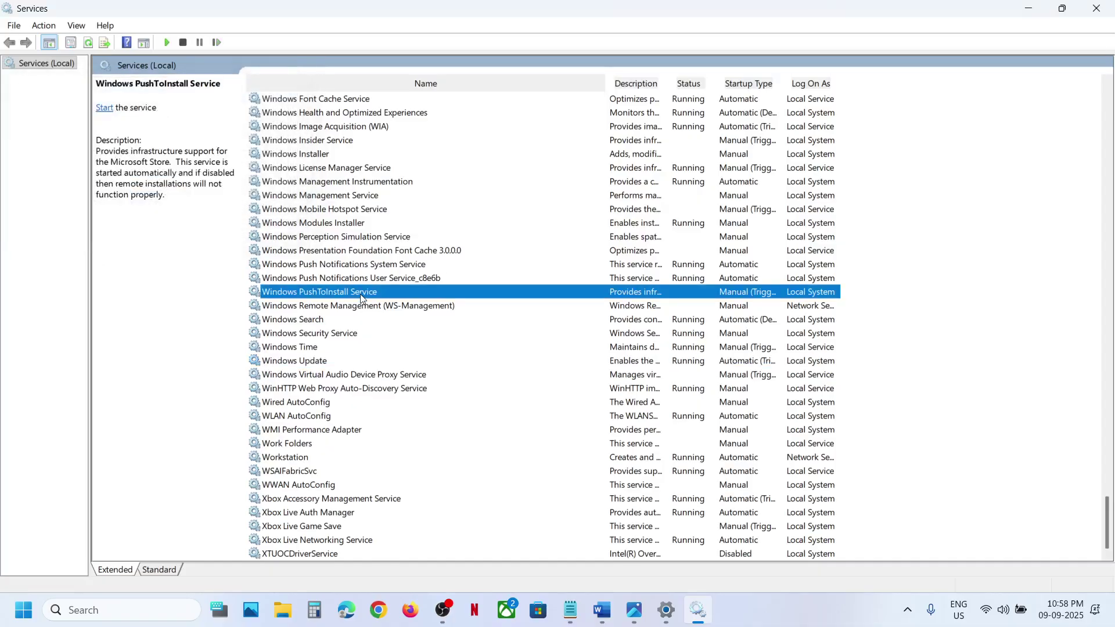
pyautogui.press('b')
pyautogui.scroll(4, 372, 279)
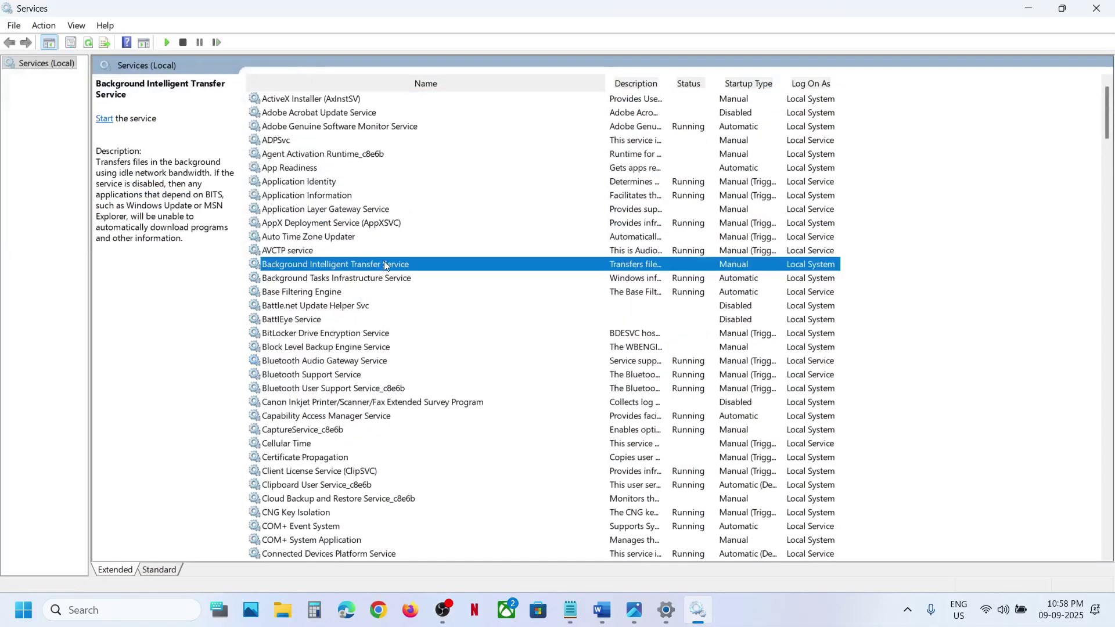
pyautogui.doubleClick(378, 269)
pyautogui.click(522, 287)
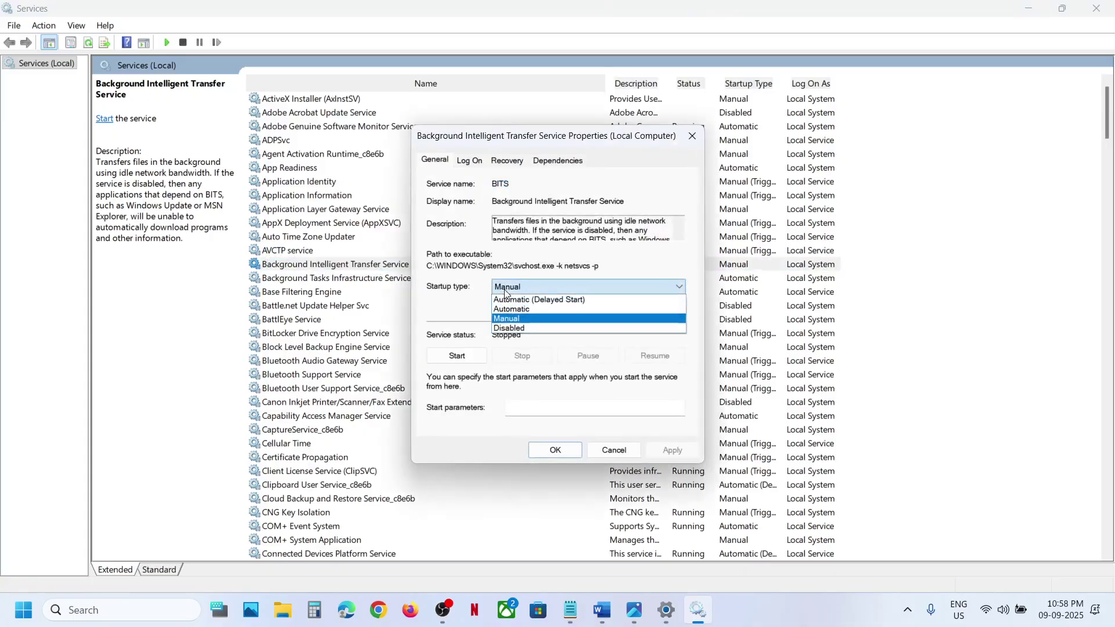
pyautogui.click(522, 309)
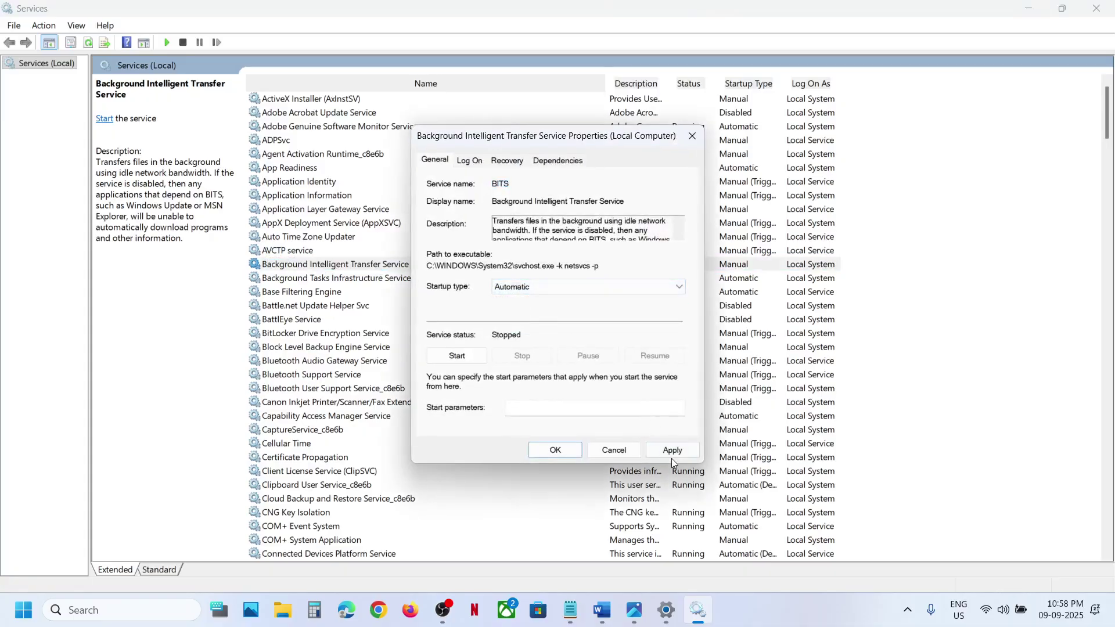
pyautogui.click(670, 452)
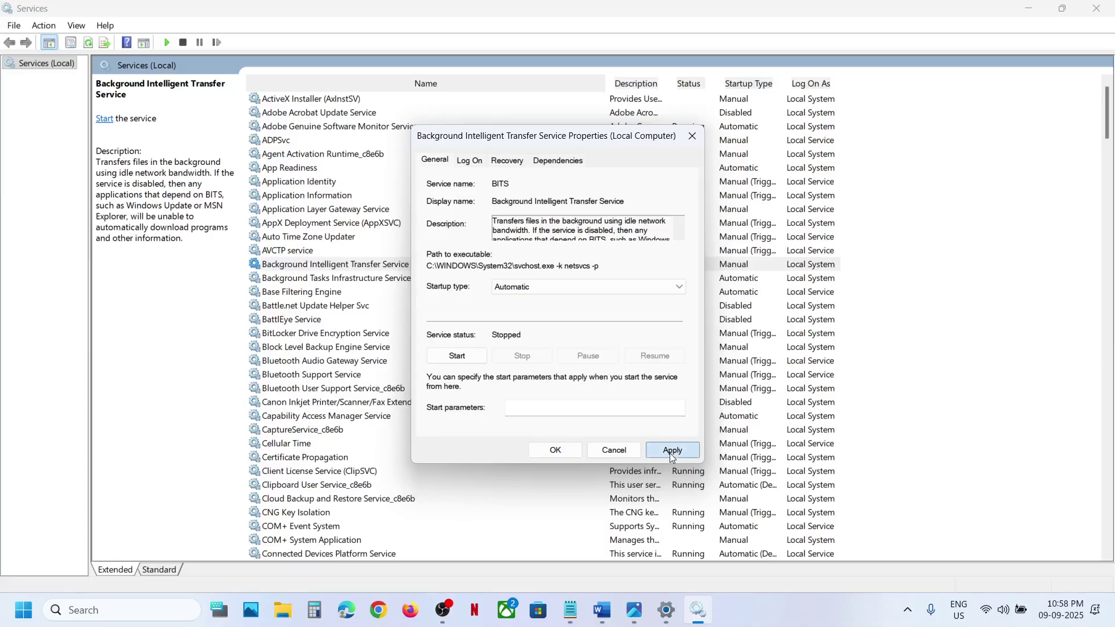
# Step: Start Background Intelligent Transfer Service, then restart it so it is running
pyautogui.click(448, 355)
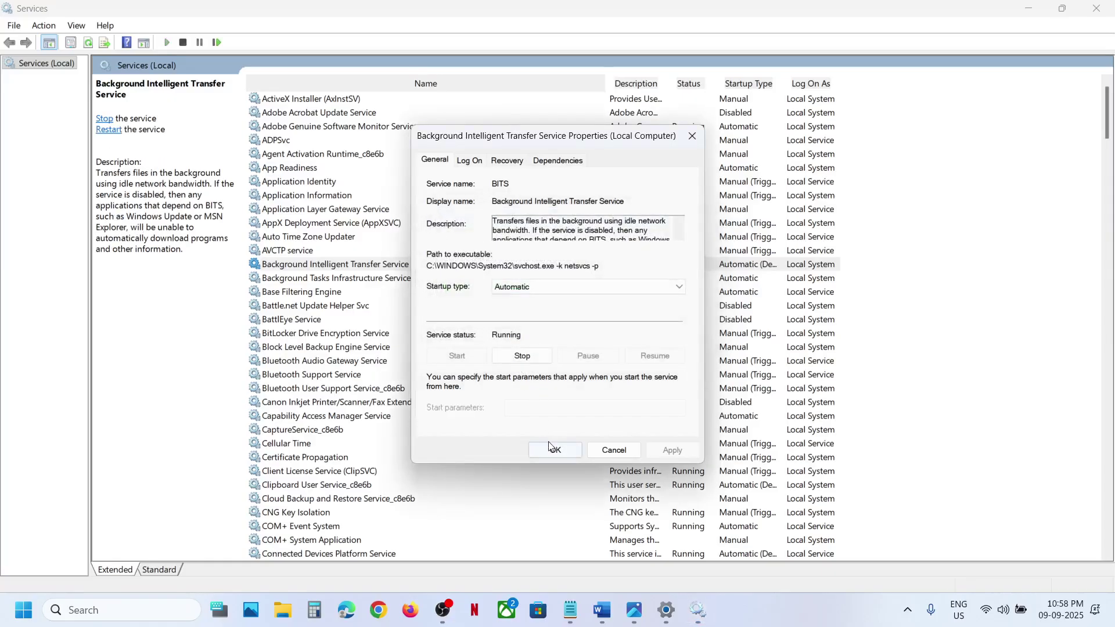
pyautogui.click(551, 448)
pyautogui.rightClick(334, 269)
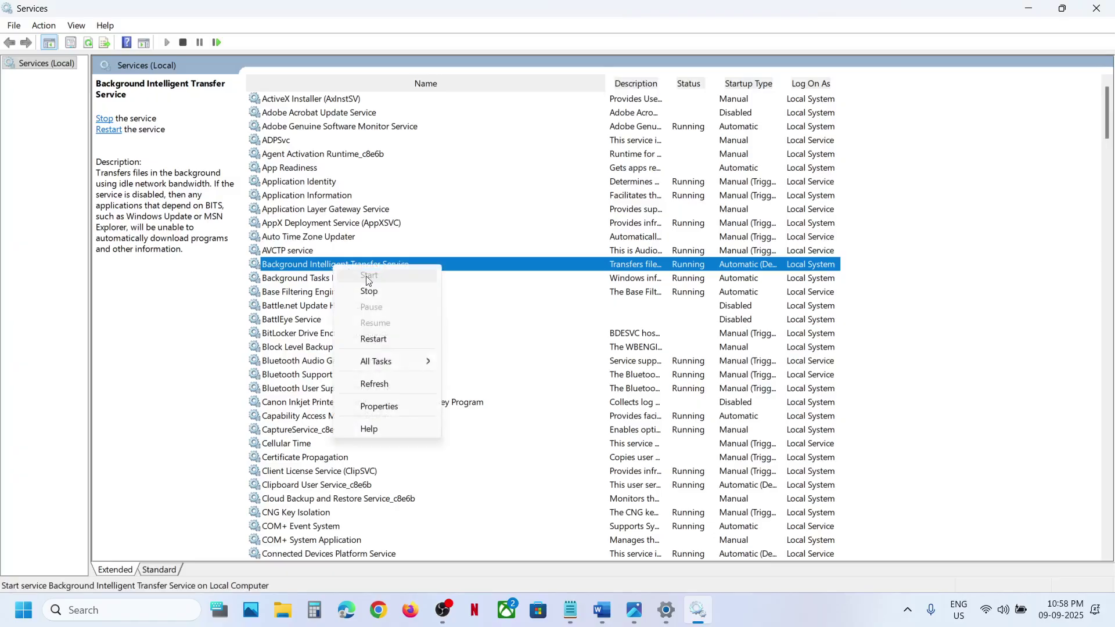
pyautogui.click(378, 340)
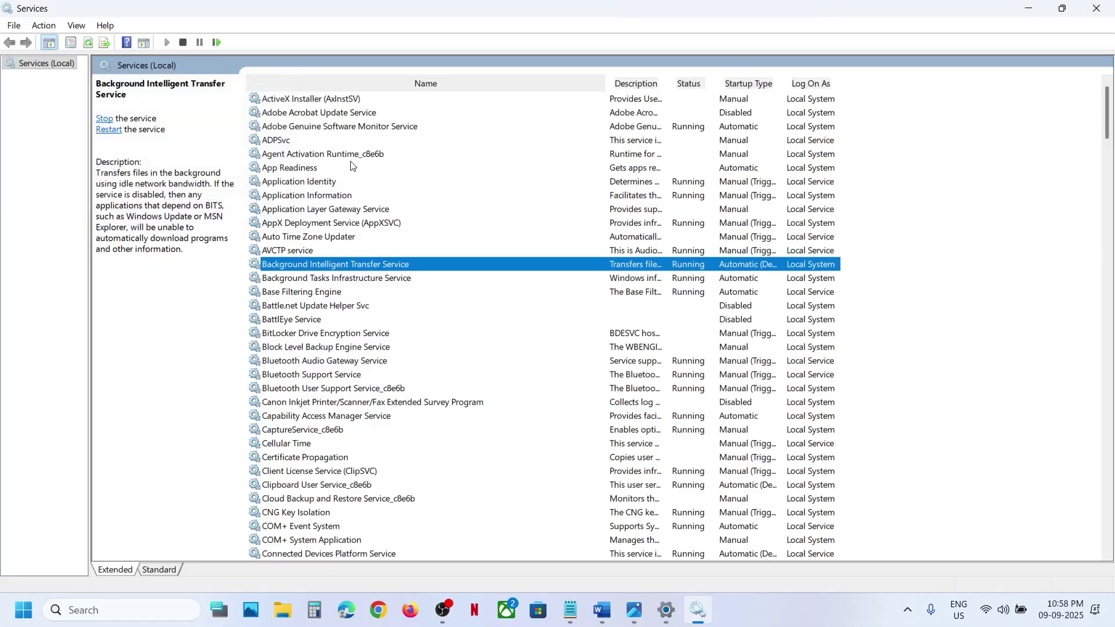
# Step: Keep App Readiness on Automatic startup, start the service, then restart it
pyautogui.click(314, 168)
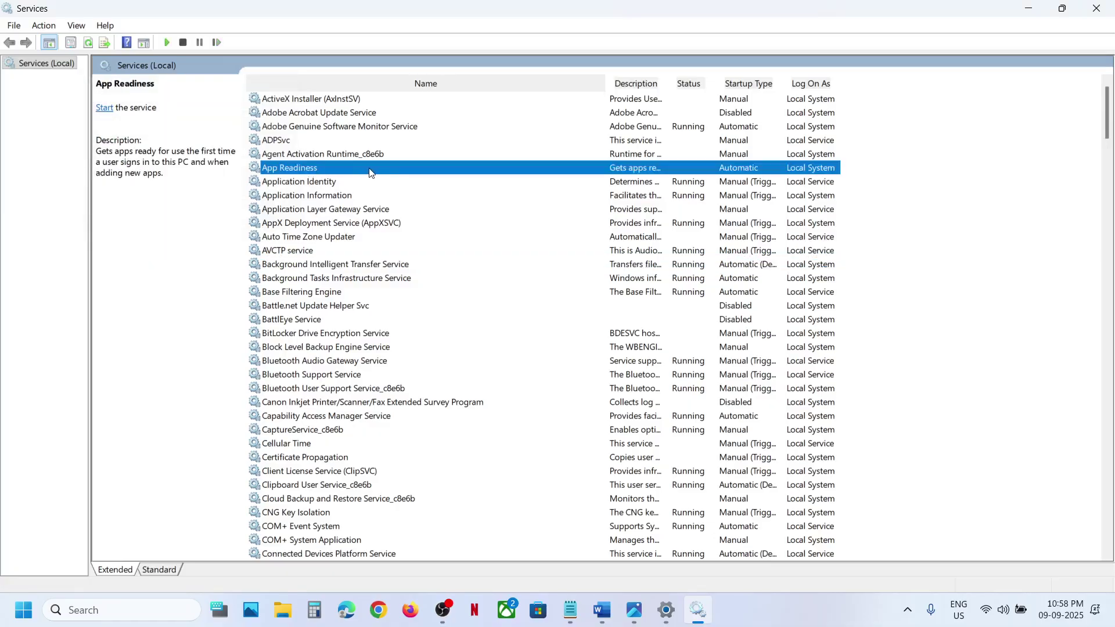
pyautogui.doubleClick(372, 173)
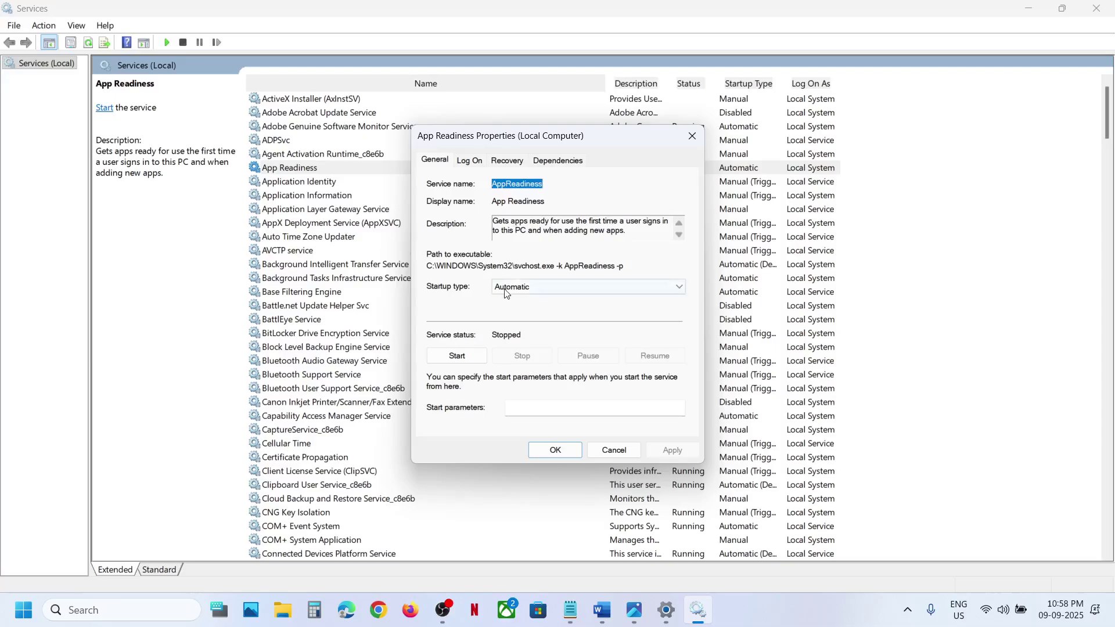
pyautogui.click(581, 287)
pyautogui.click(514, 309)
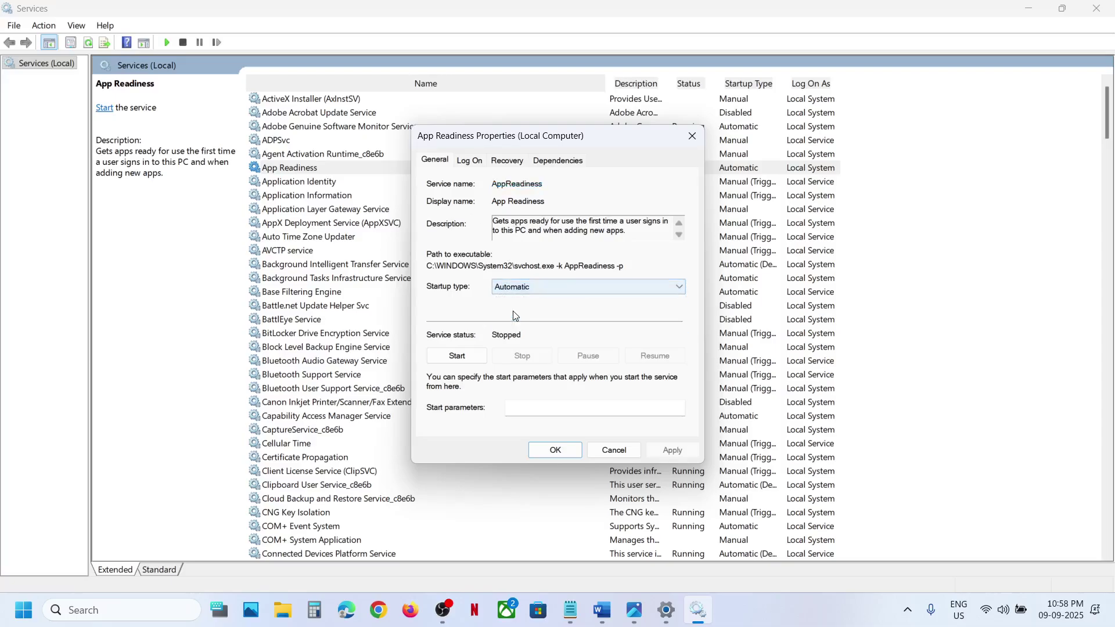
pyautogui.click(675, 454)
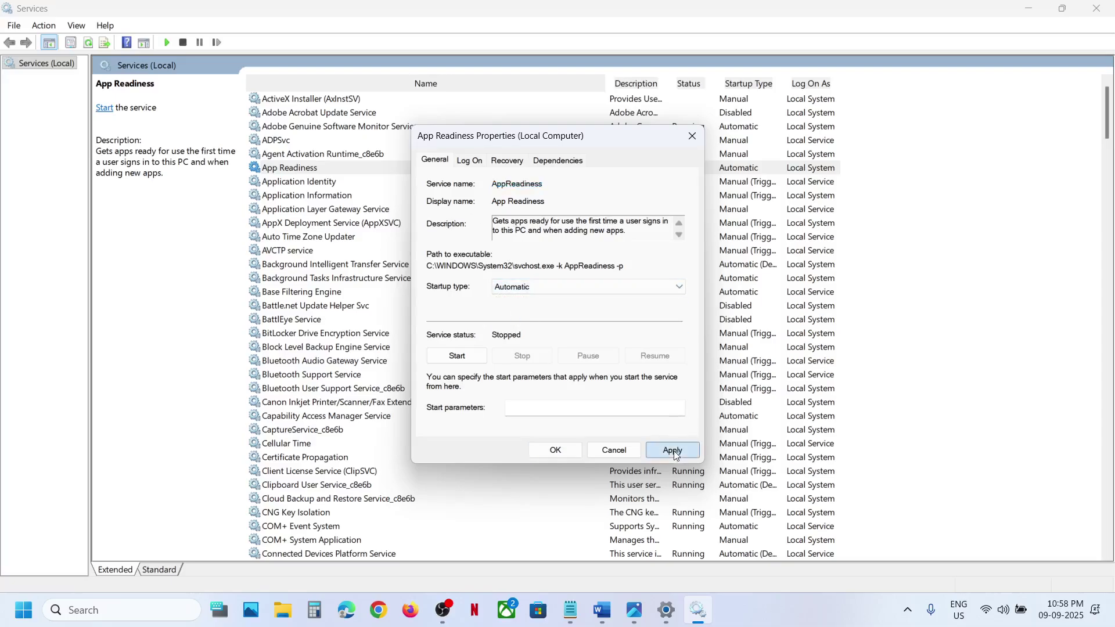
pyautogui.click(438, 352)
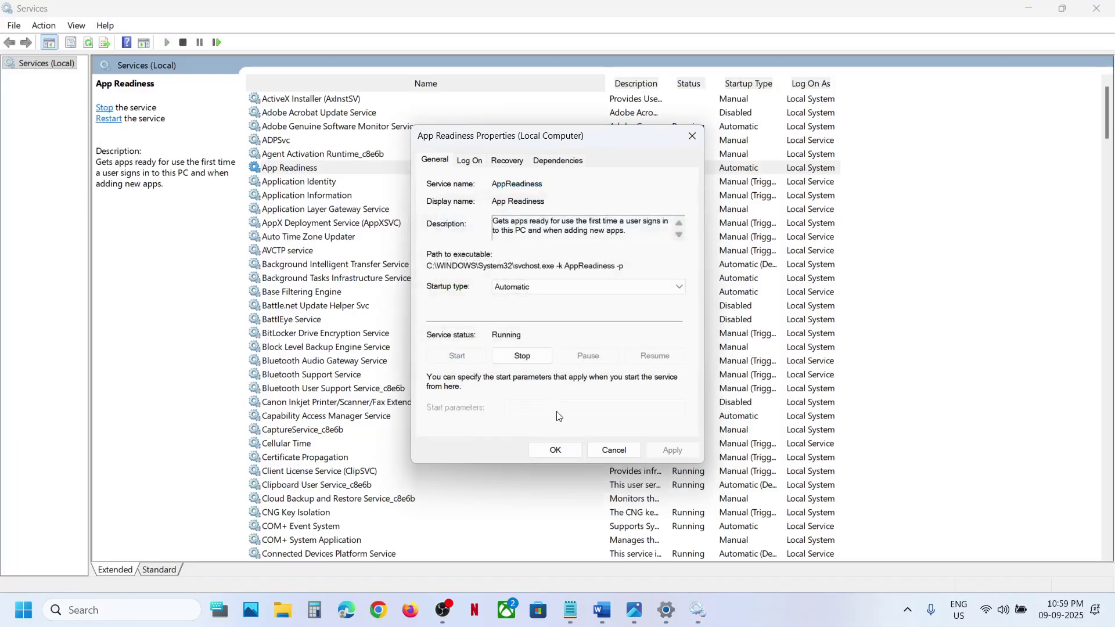
pyautogui.click(553, 451)
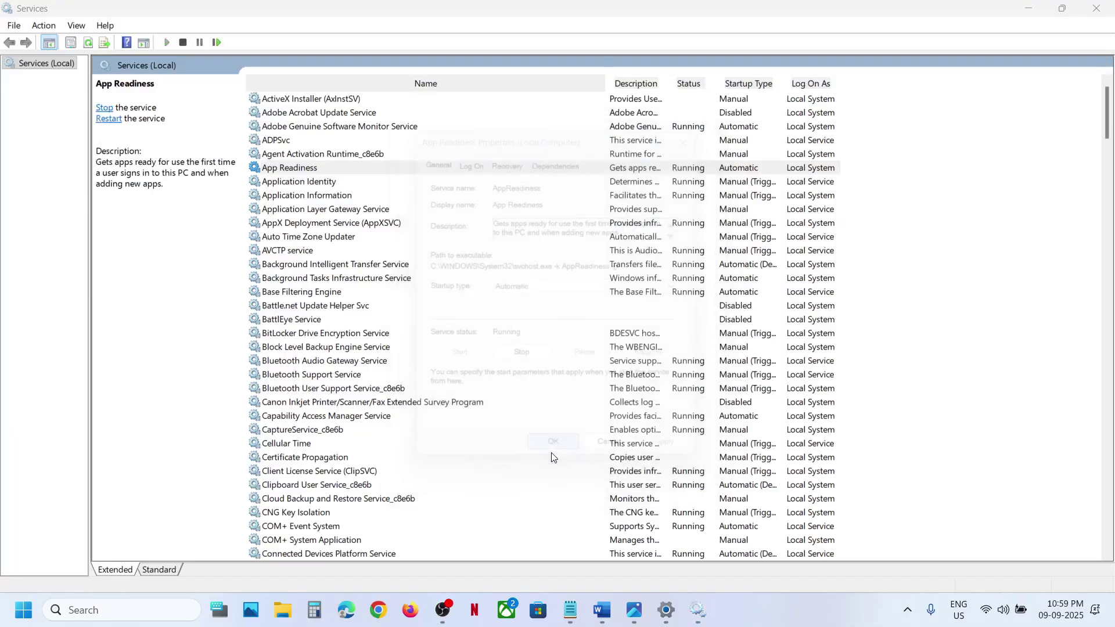
pyautogui.rightClick(299, 168)
pyautogui.click(353, 235)
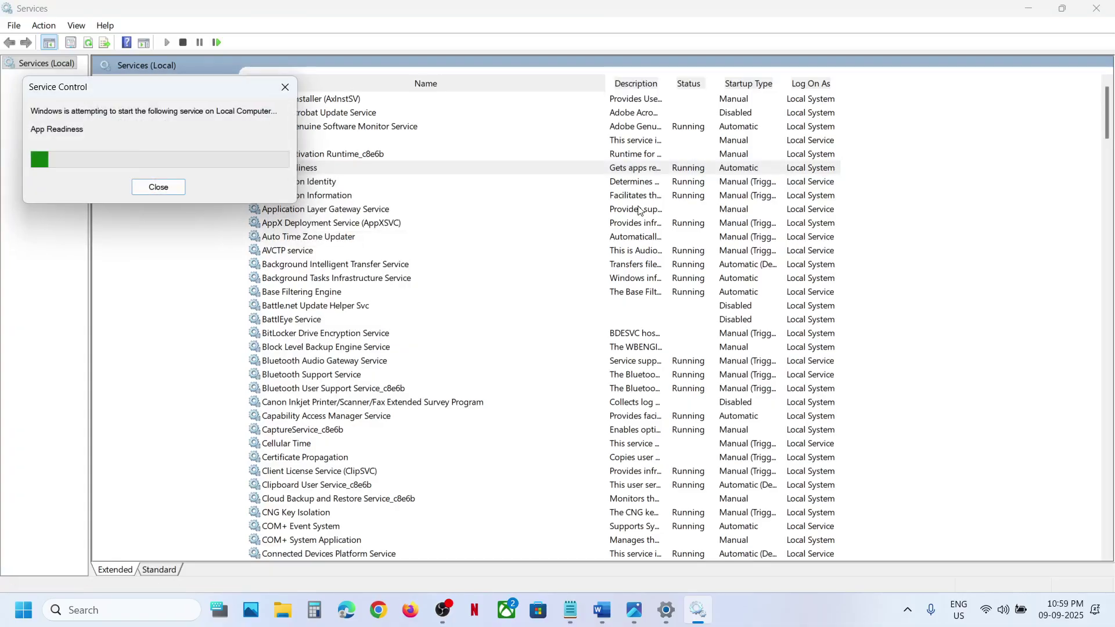
# Step: Close Services and retry the KB5065426 update, stuck at Downloading 0%, then restore the Word notes
pyautogui.click(1089, 9)
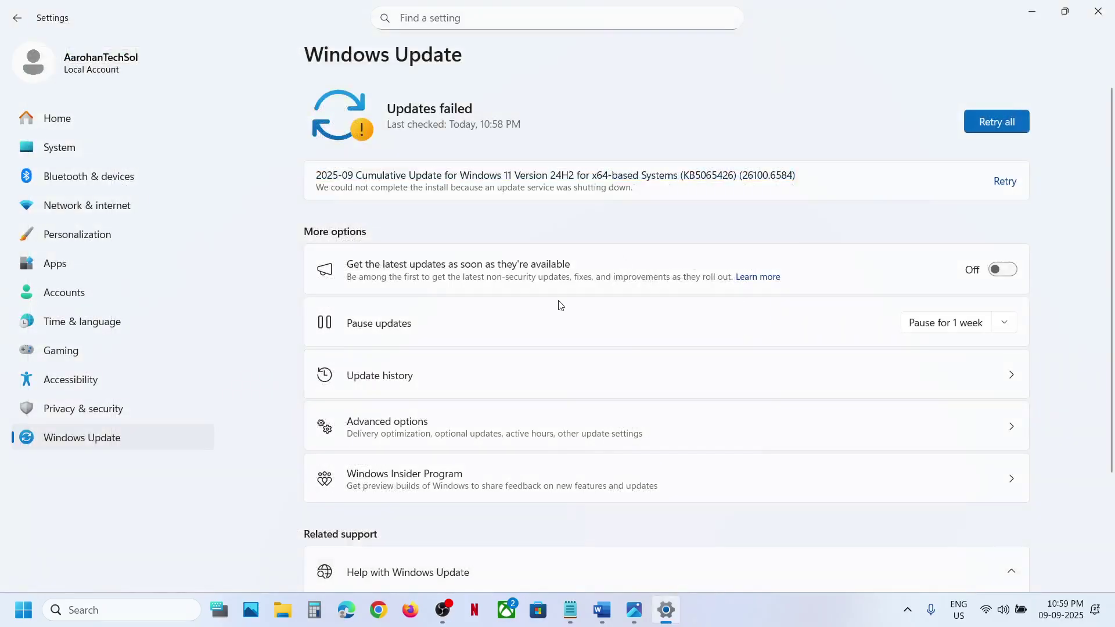
pyautogui.click(601, 610)
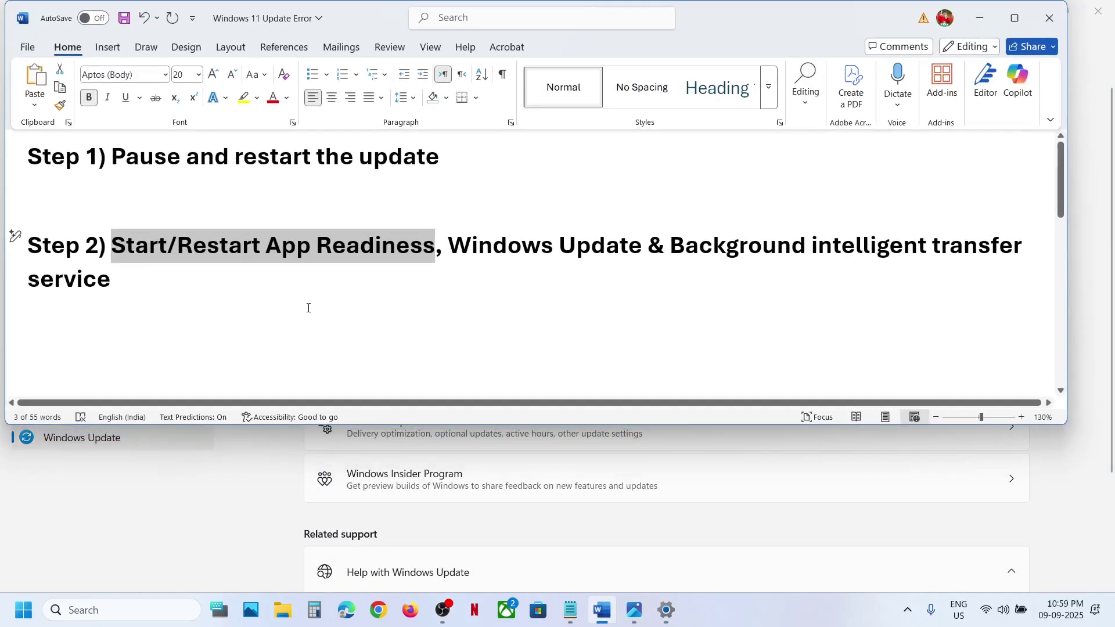
pyautogui.scroll(-2, 308, 307)
pyautogui.click(979, 18)
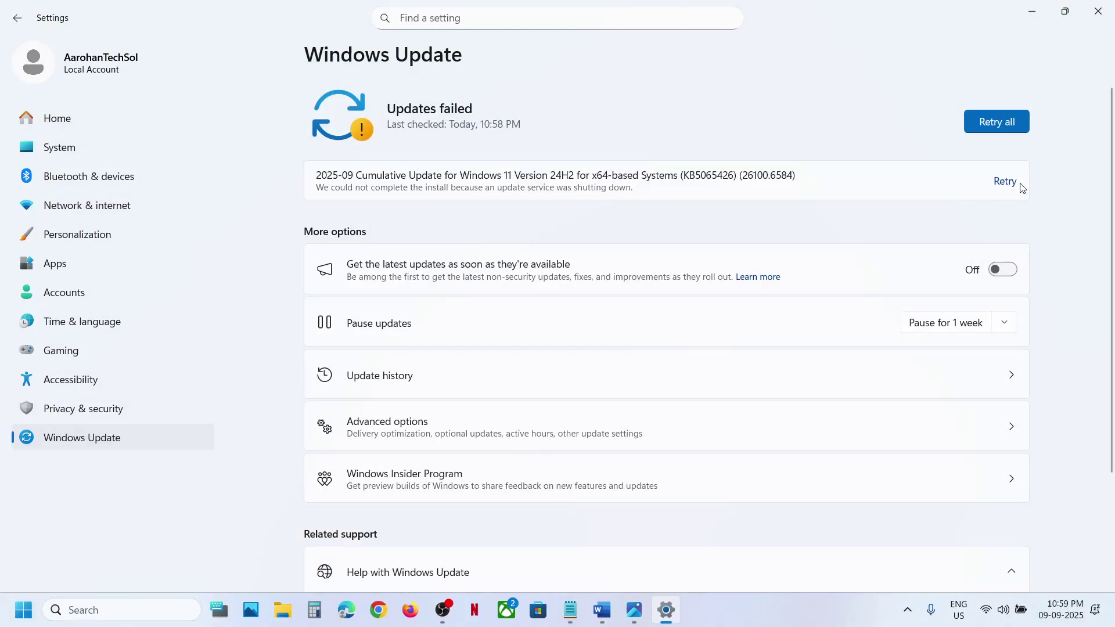
pyautogui.click(1010, 183)
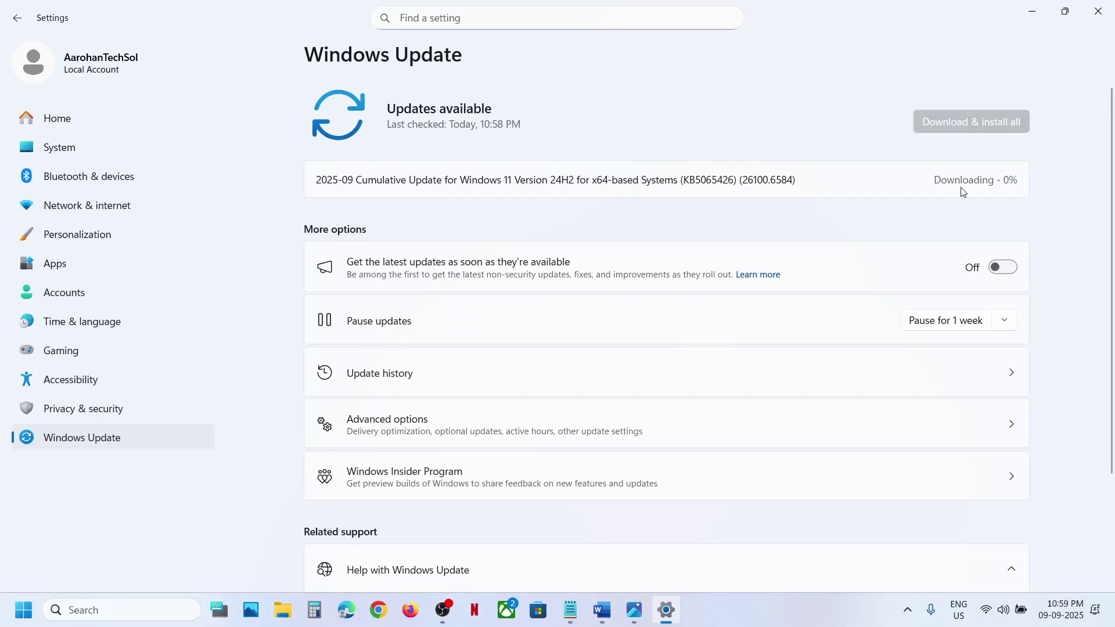
pyautogui.click(602, 610)
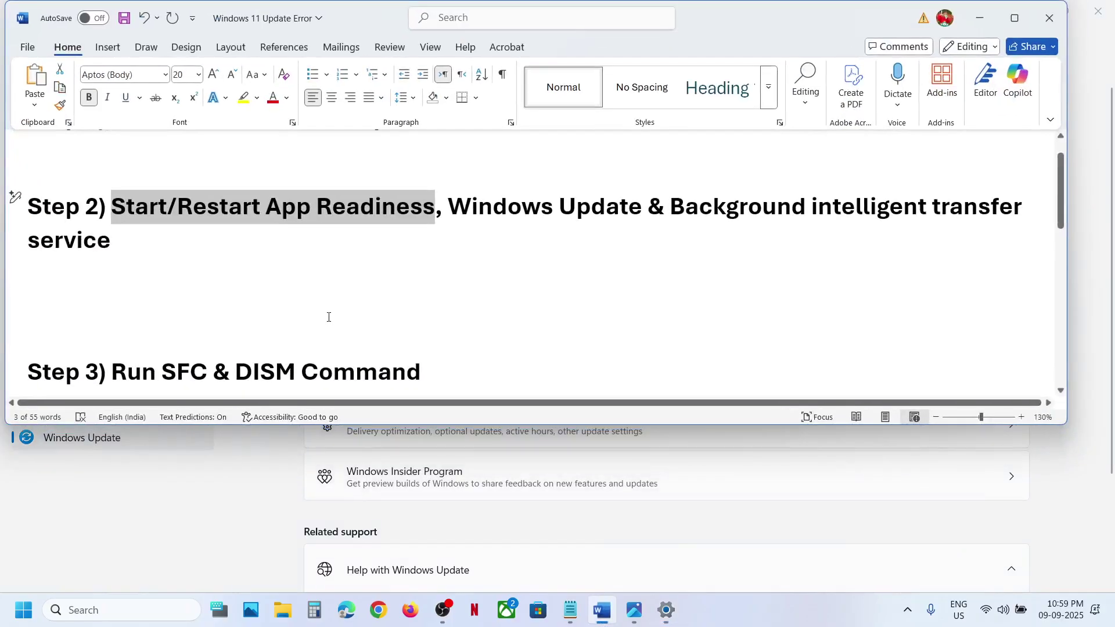
# Step: Scroll the notes to Step 3 and launch Command Prompt as administrator from a 'cmd' search
pyautogui.scroll(-3, 327, 315)
pyautogui.moveTo(112, 238); pyautogui.dragTo(423, 236)
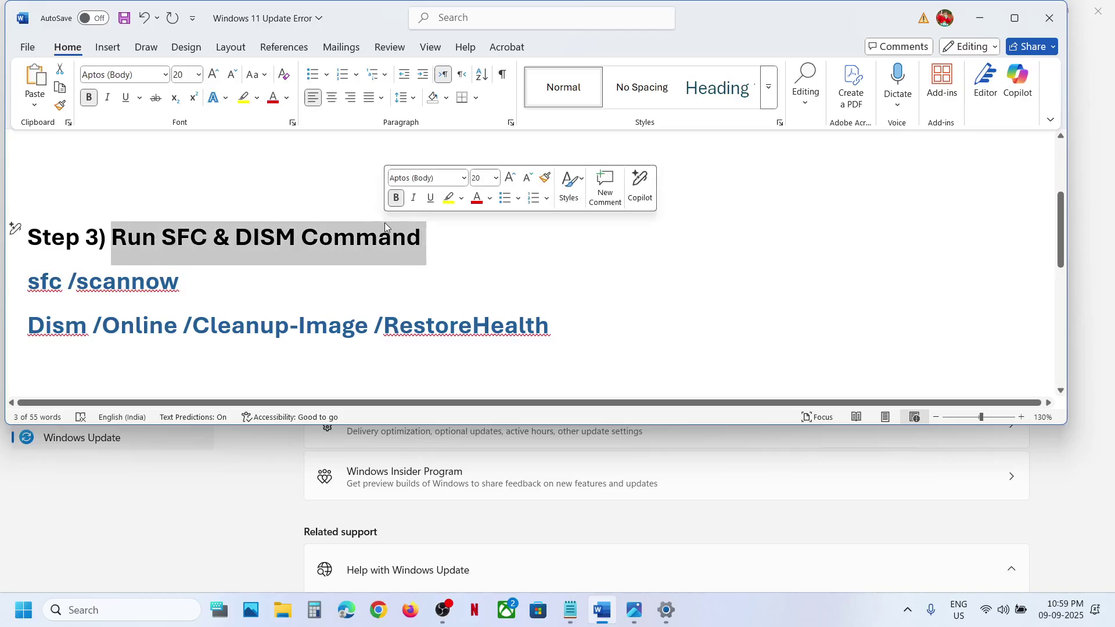
pyautogui.click(118, 610)
pyautogui.write('cmd')
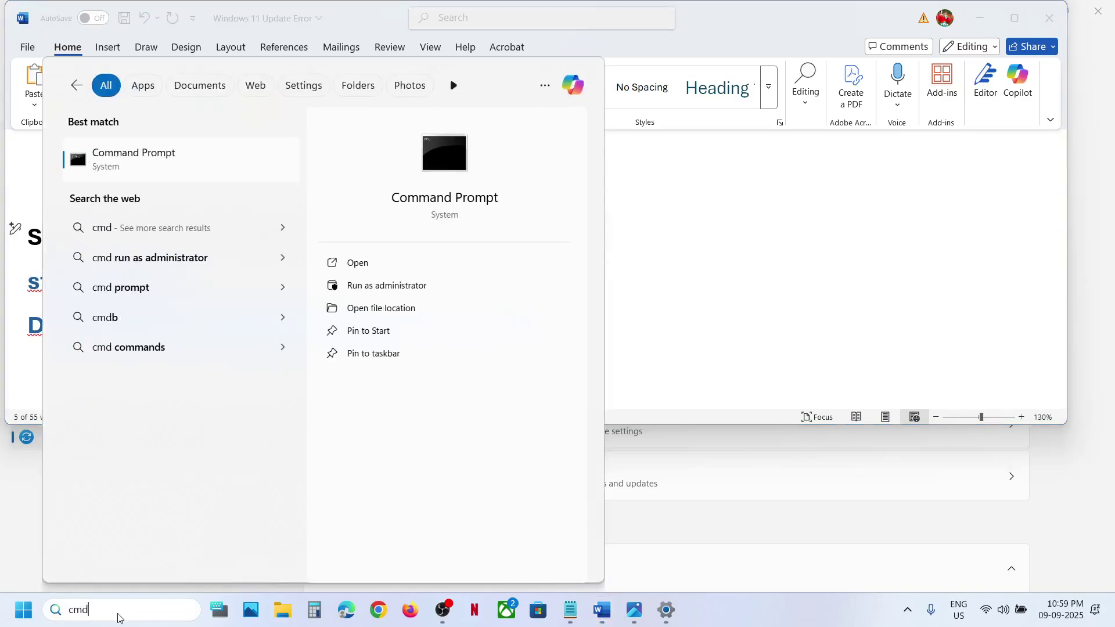
pyautogui.rightClick(157, 168)
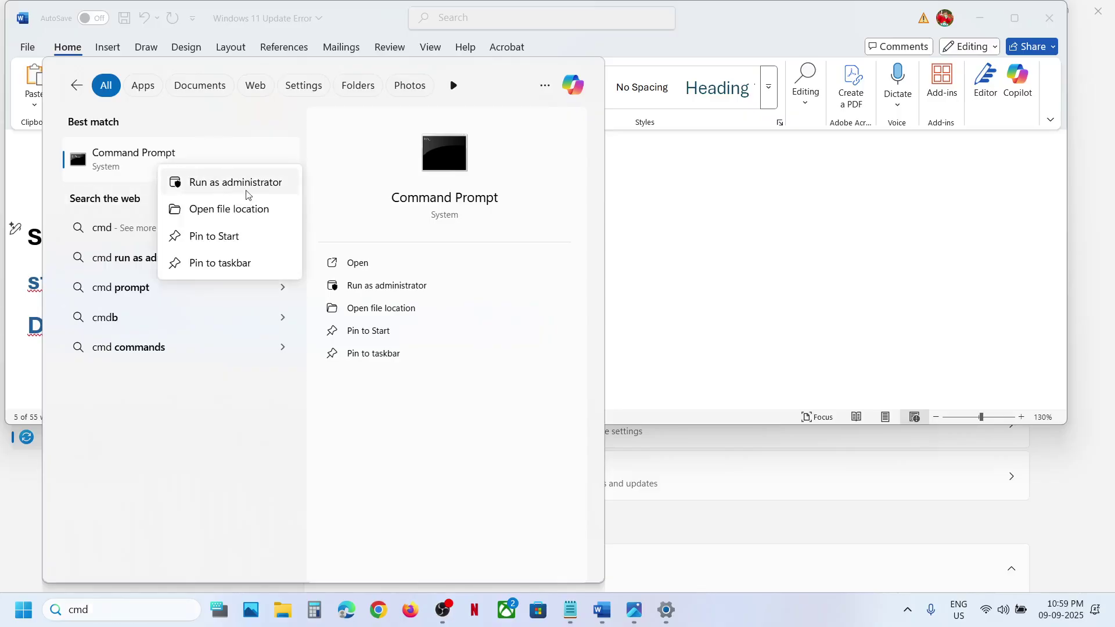
pyautogui.click(216, 187)
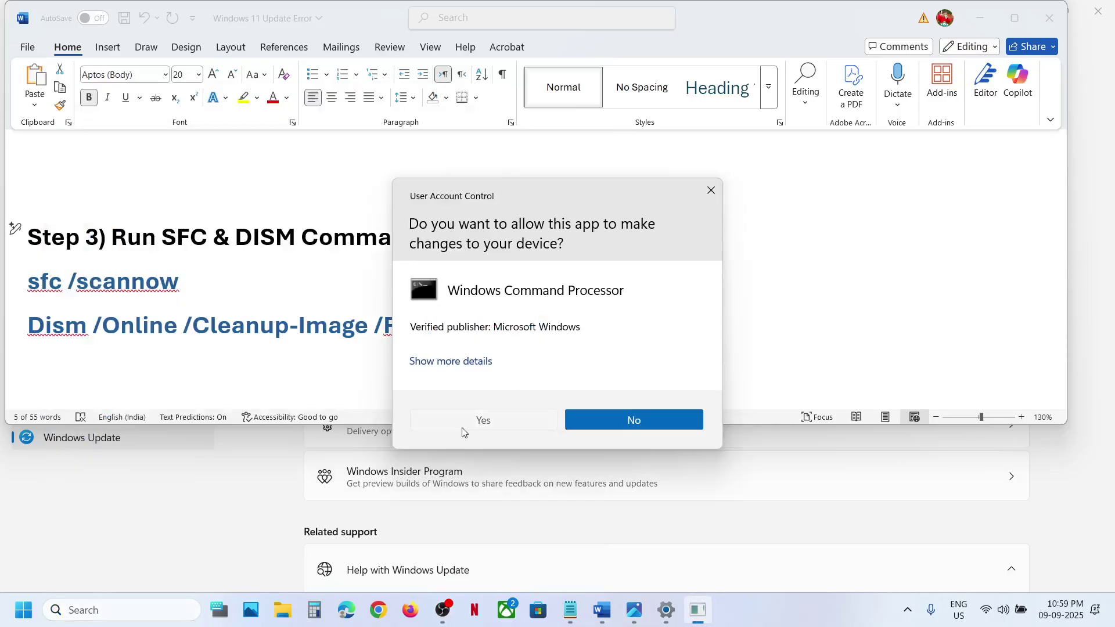
pyautogui.click(465, 426)
# Step: Copy sfc /scannow from the notes and run it in the administrator Command Prompt
pyautogui.click(113, 284)
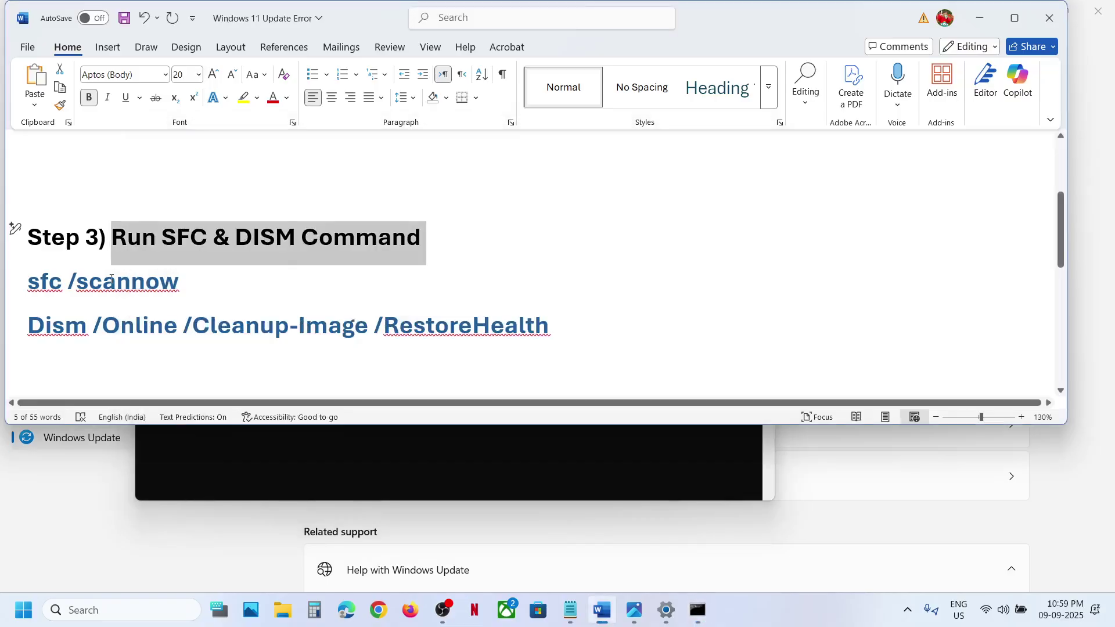
pyautogui.tripleClick(112, 282)
pyautogui.hotkey('ctrl', 'c')
pyautogui.hotkey('alt', 'Tab')
pyautogui.click(398, 319)
pyautogui.rightClick(397, 323)
pyautogui.press('Return')
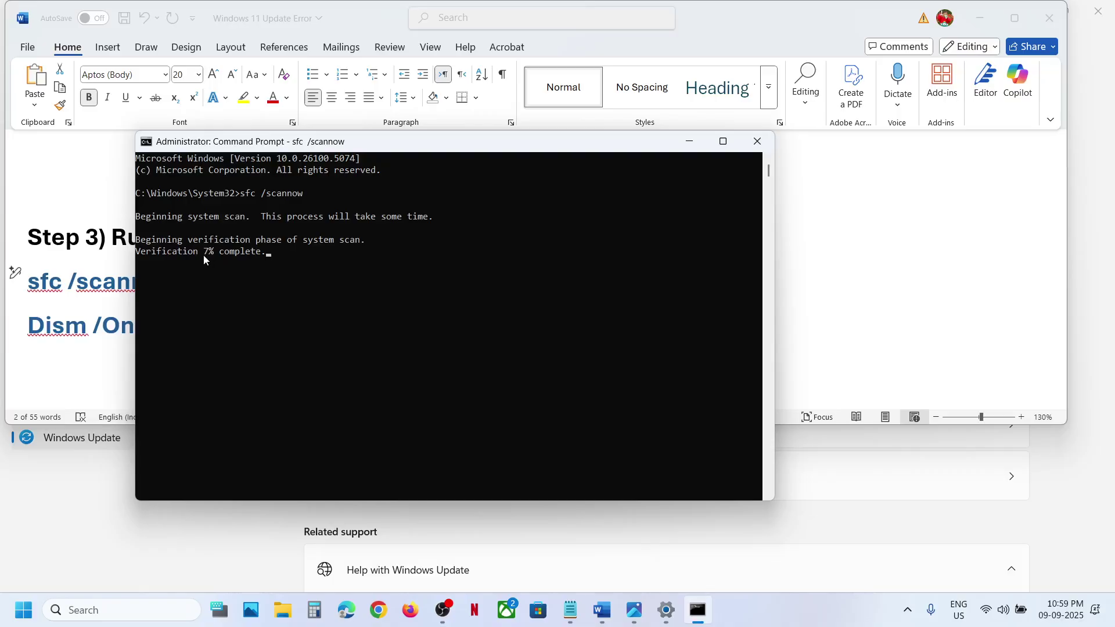
# Step: Select the DISM command line in the Word notes
pyautogui.click(82, 331)
pyautogui.doubleClick(82, 331)
pyautogui.click(82, 331)
pyautogui.click(81, 331)
pyautogui.doubleClick(82, 331)
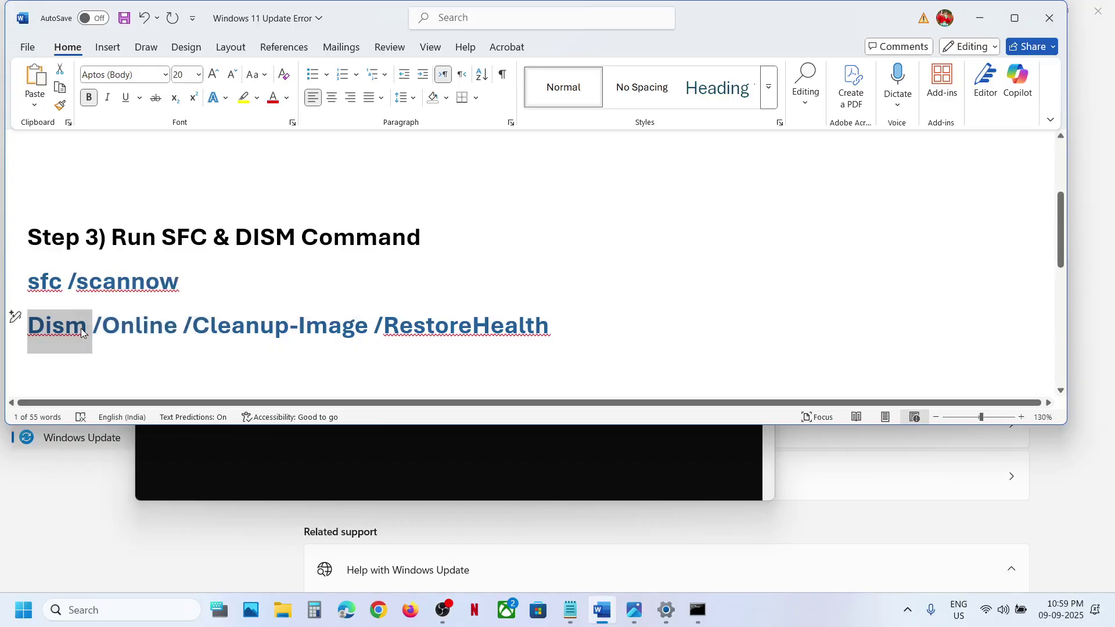
# Step: Select the DISM Online to RestoreHealth options and check the running system scan's progress
pyautogui.moveTo(131, 329); pyautogui.dragTo(549, 331)
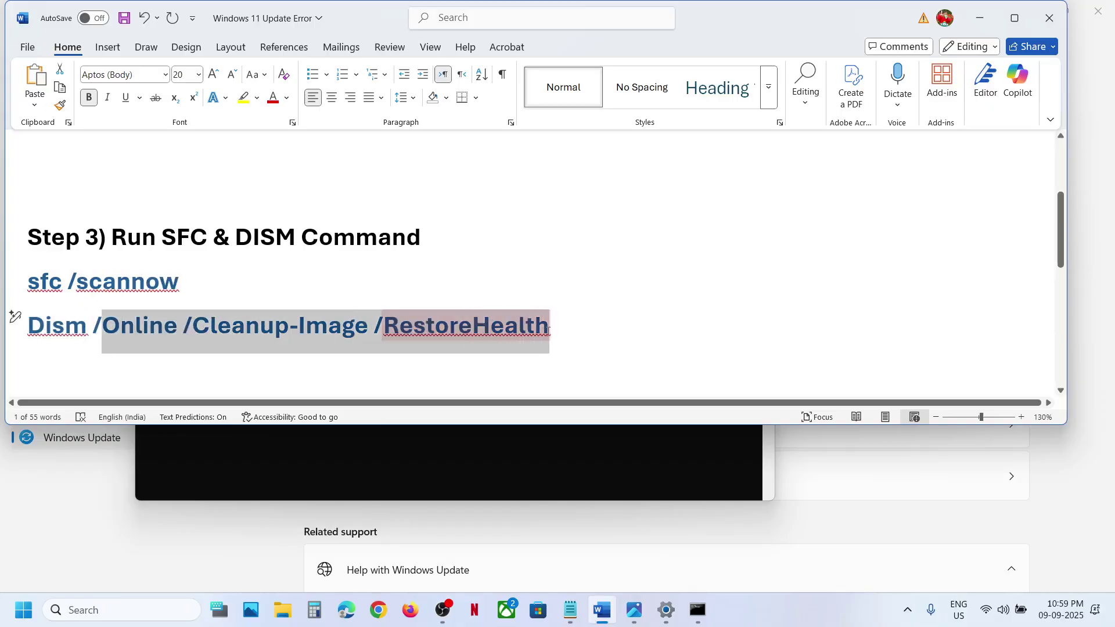
pyautogui.click(448, 479)
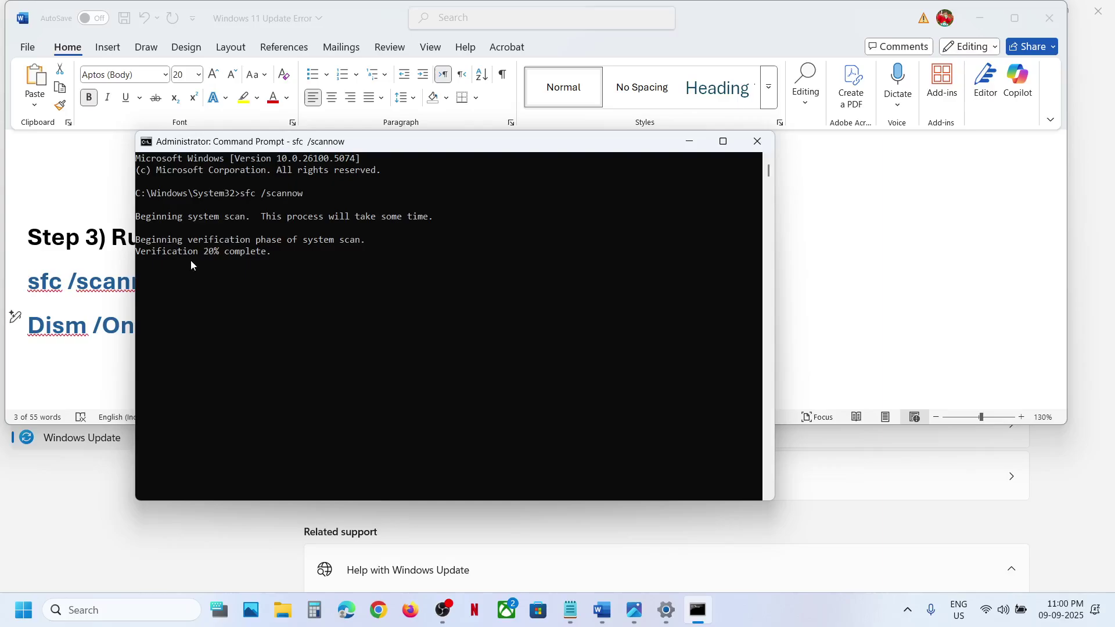
pyautogui.hotkey('alt', 'Tab')
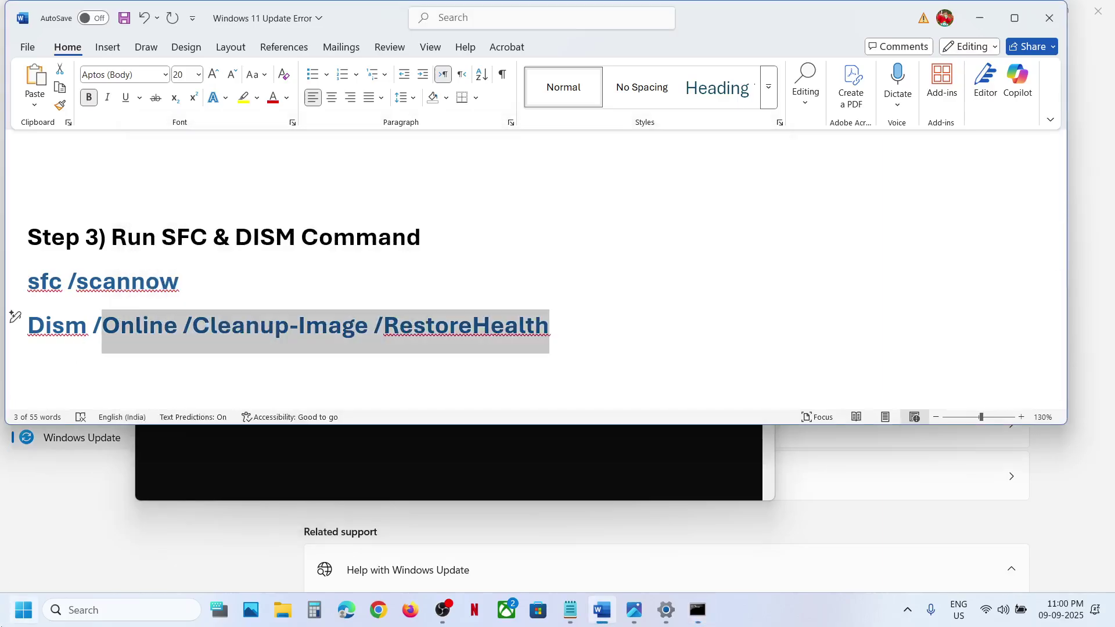
pyautogui.click(81, 346)
pyautogui.press('super')
pyautogui.click(422, 559)
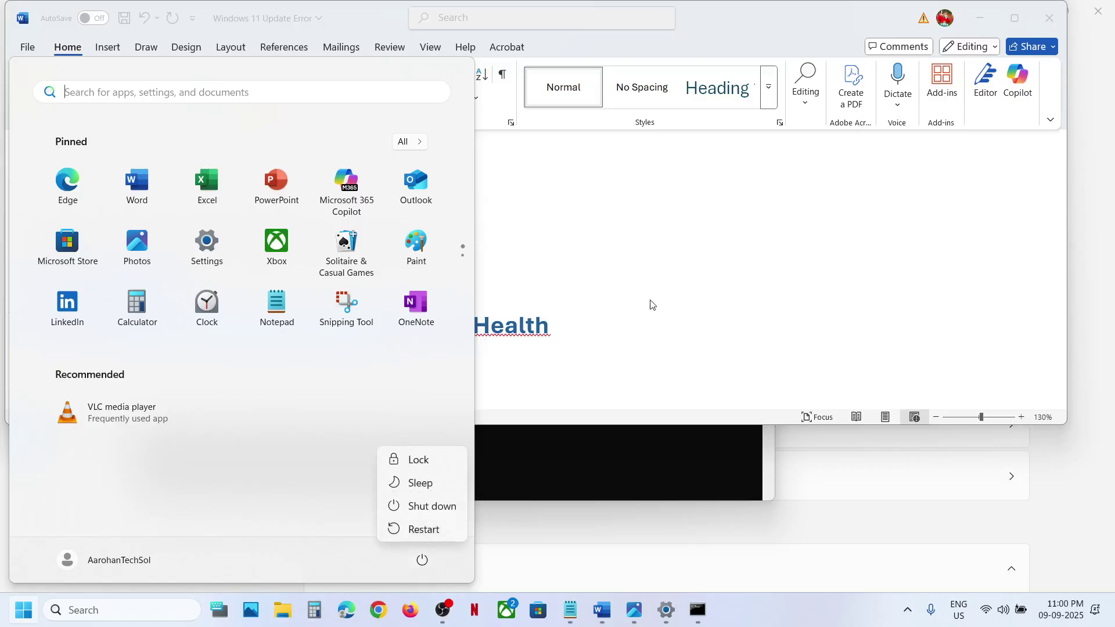
pyautogui.click(405, 264)
# Step: Copy the Microsoft Update Catalog address from Step 4 and open a new Chrome tab
pyautogui.click(614, 245)
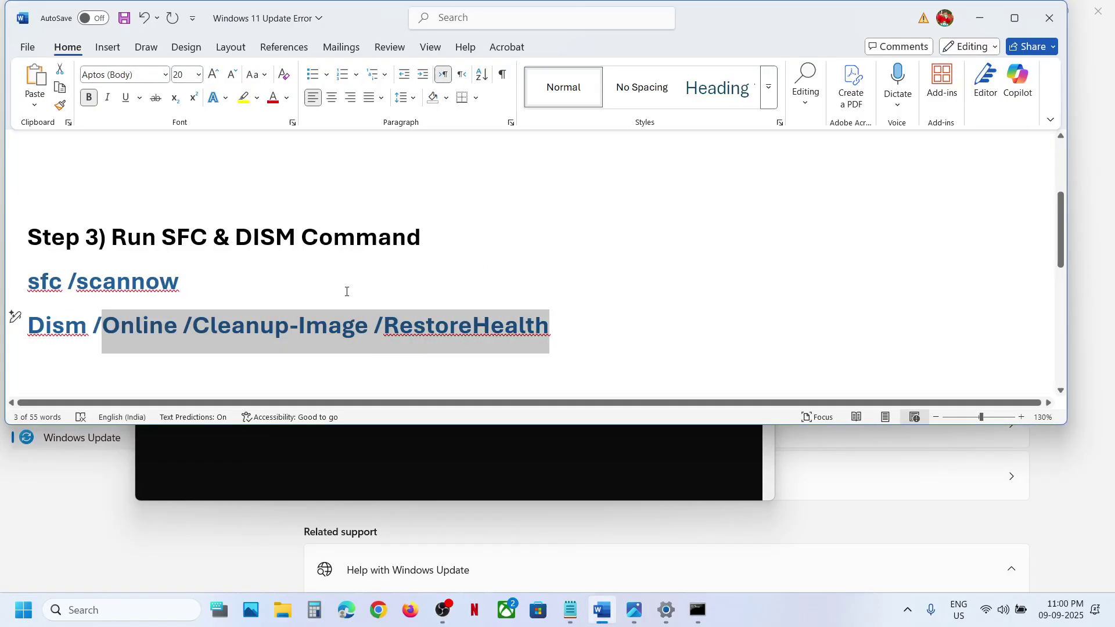
pyautogui.scroll(-3, 346, 289)
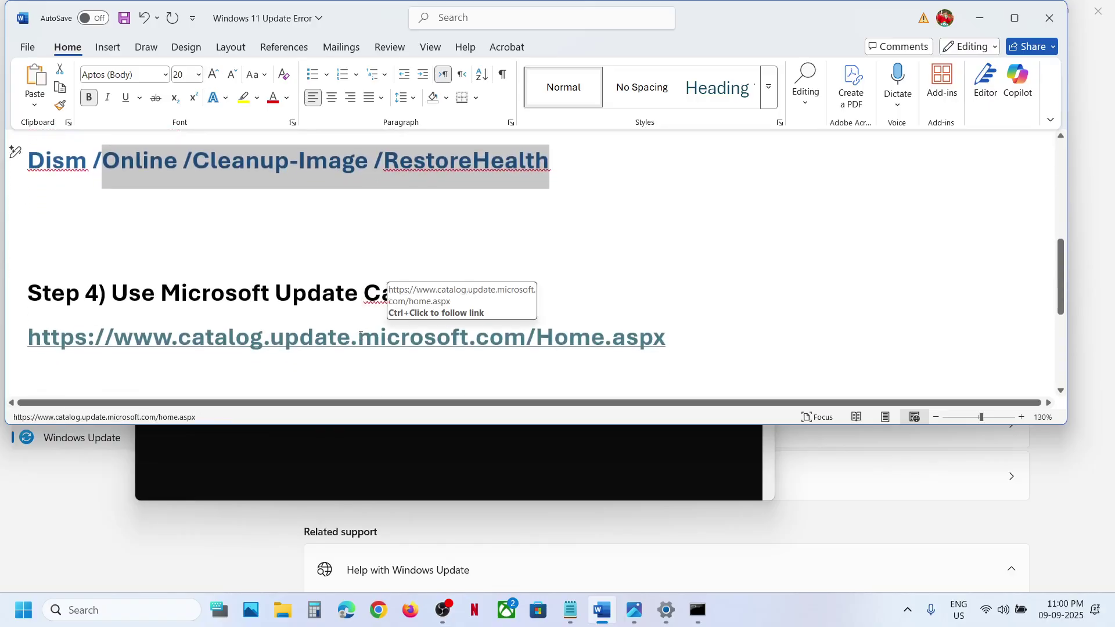
pyautogui.tripleClick(360, 339)
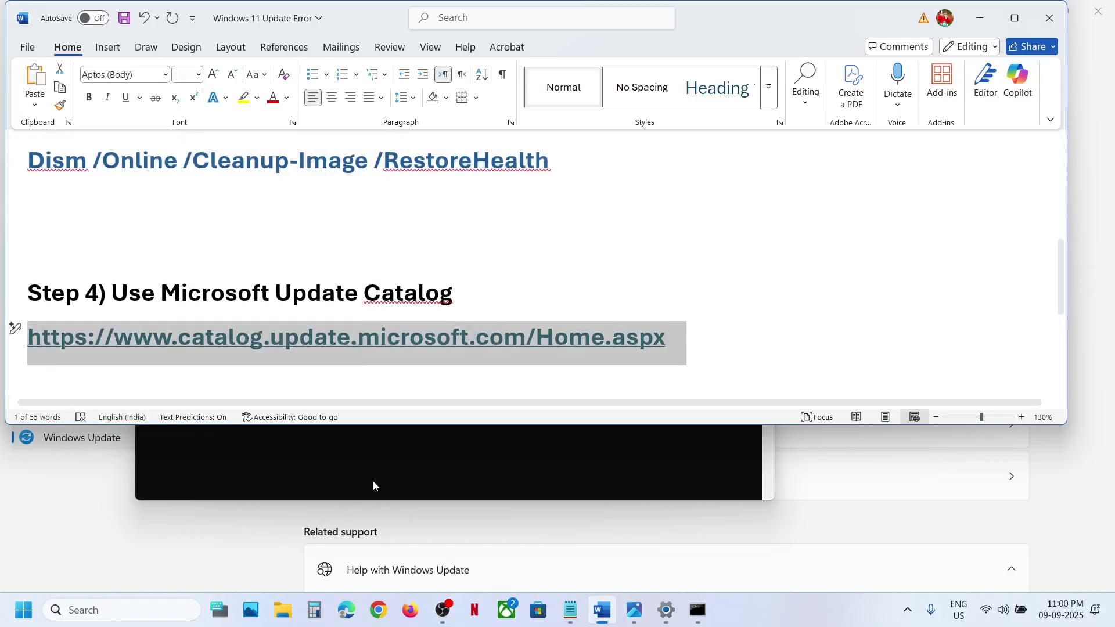
pyautogui.click(379, 610)
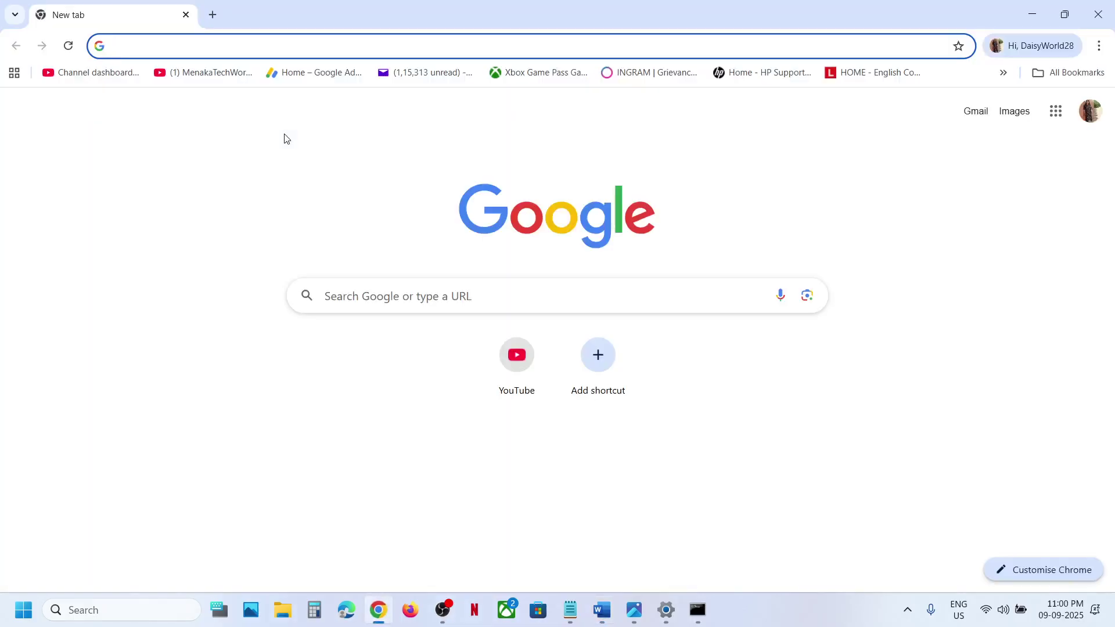
# Step: Load the Update Catalog, copy KB5065426 from Windows Update, and search the catalog for it
pyautogui.hotkey('ctrl', 'v')
pyautogui.press('Return')
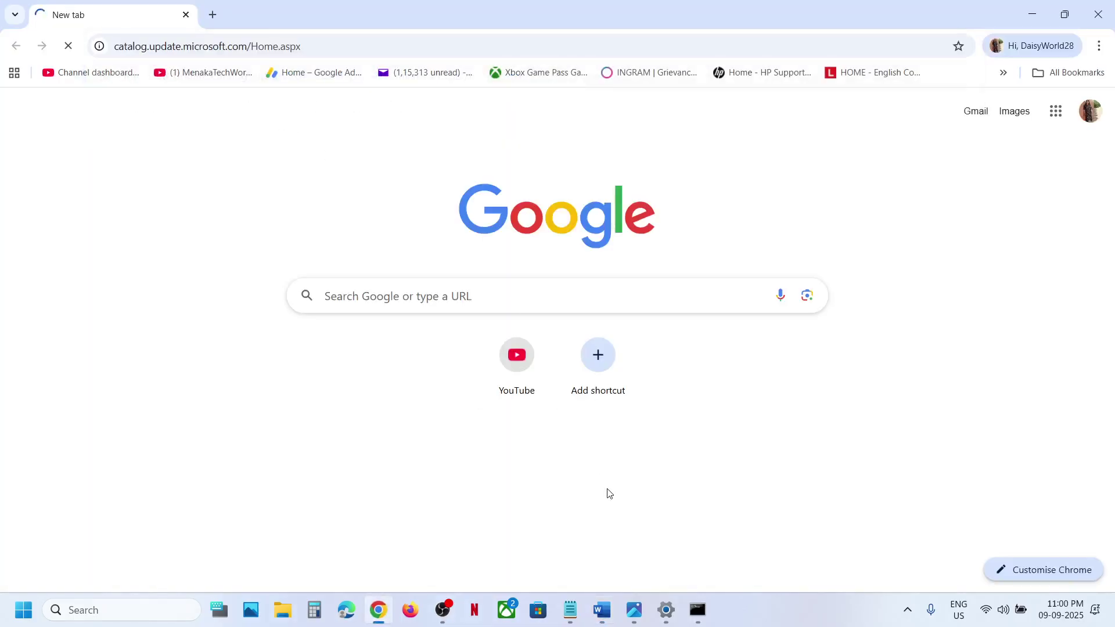
pyautogui.click(669, 619)
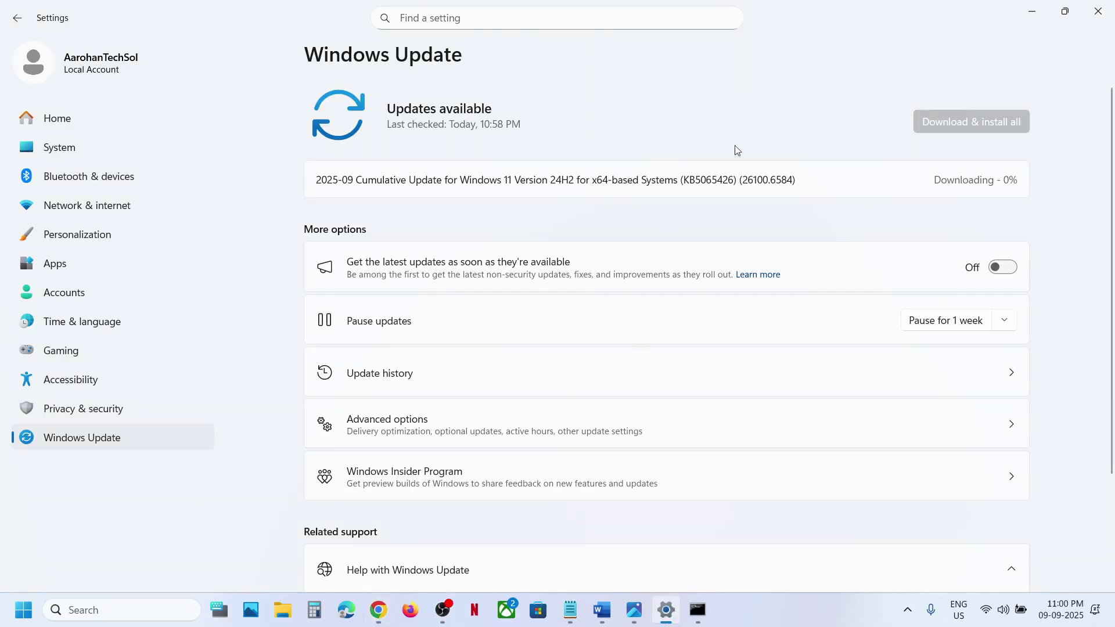
pyautogui.doubleClick(719, 181)
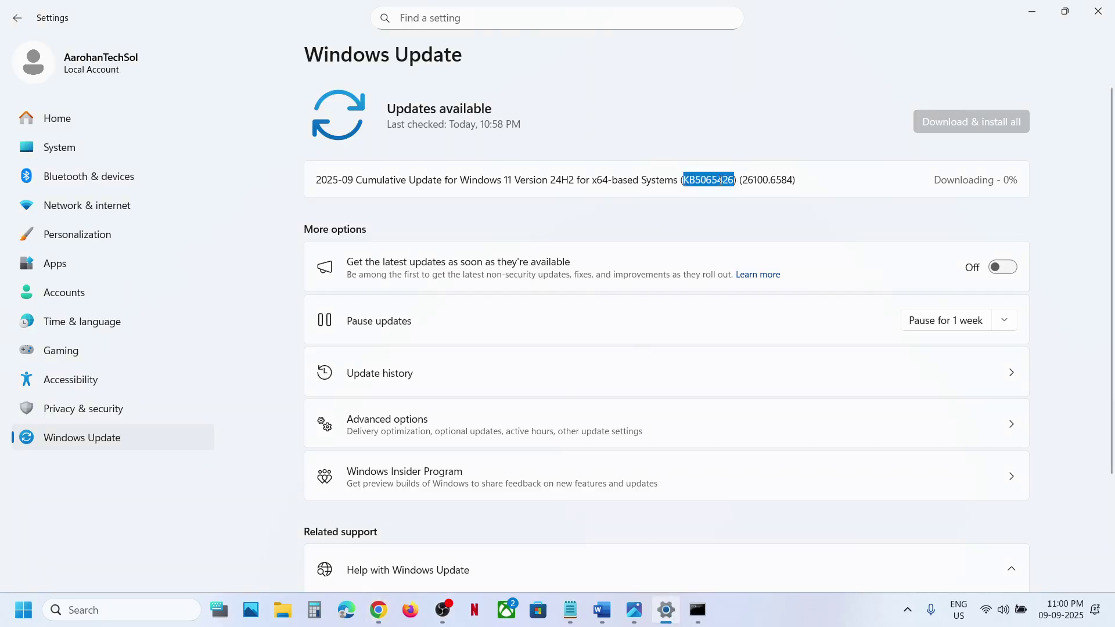
pyautogui.click(1043, 13)
pyautogui.hotkey('ctrl', 'v')
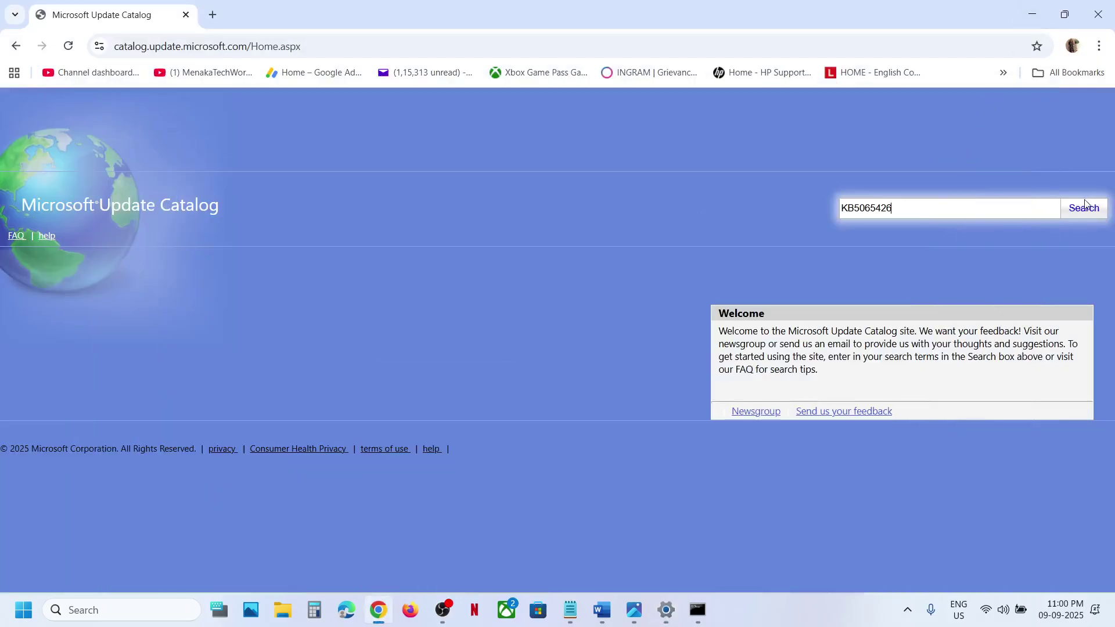
pyautogui.click(1084, 208)
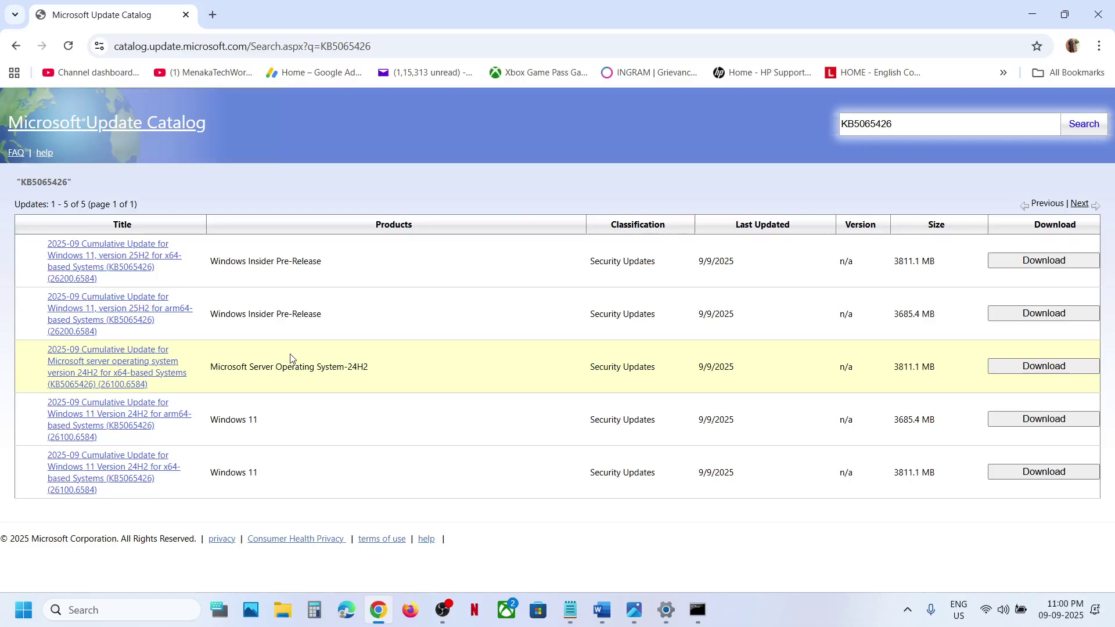
pyautogui.click(114, 612)
# Step: Run winver to read Version 24H2 (OS Build 26100.5074), then return to Windows Update
pyautogui.write('wi')
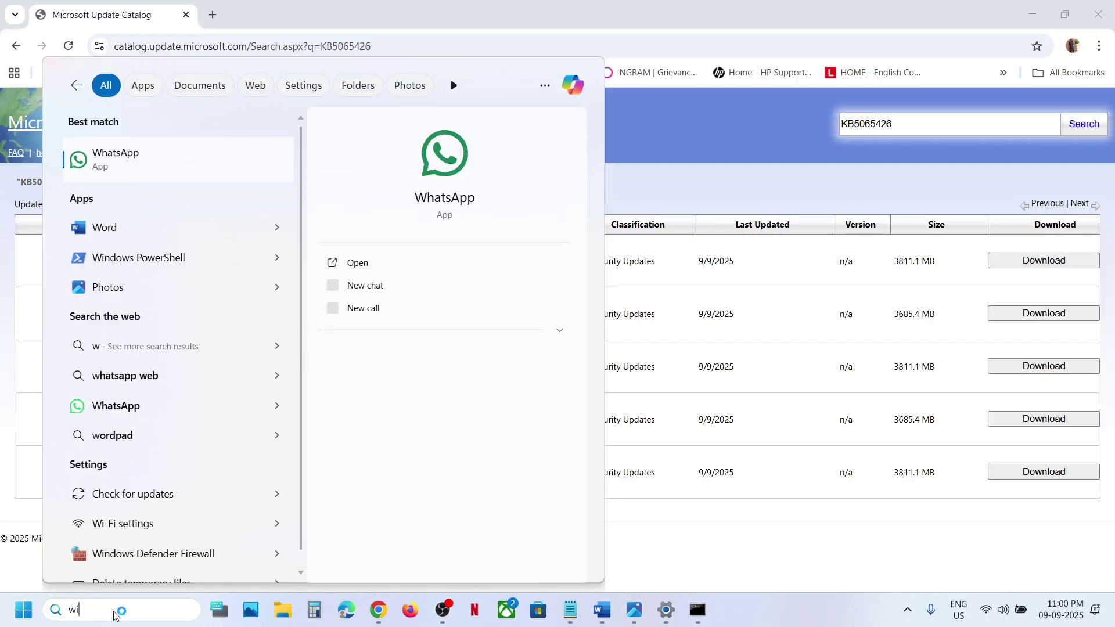
pyautogui.write('nver')
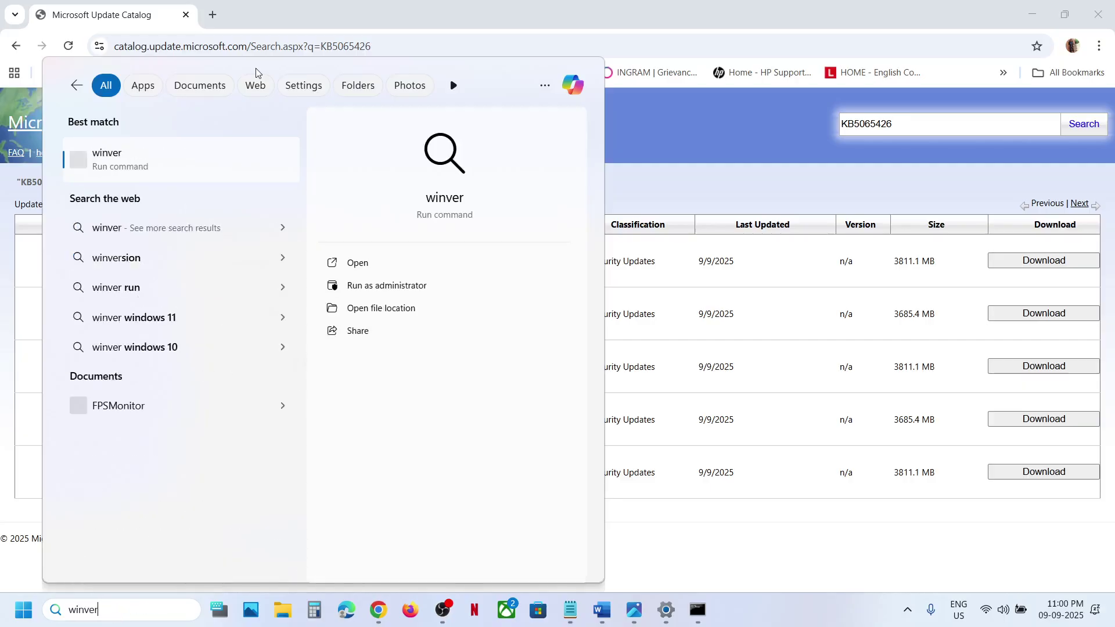
pyautogui.click(134, 158)
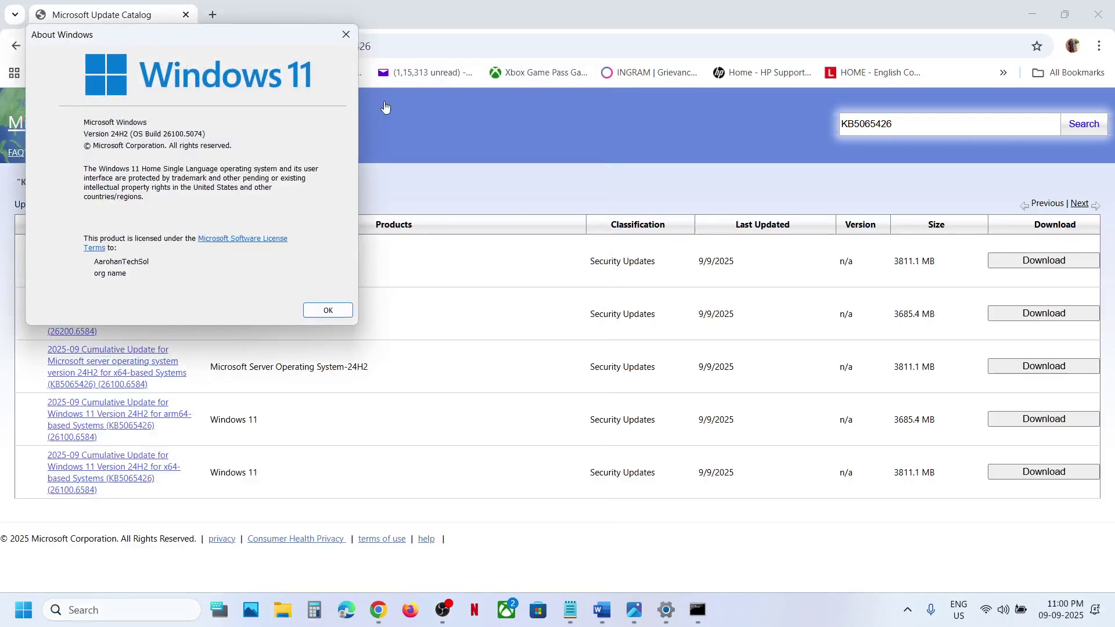
pyautogui.moveTo(206, 44); pyautogui.dragTo(475, 166)
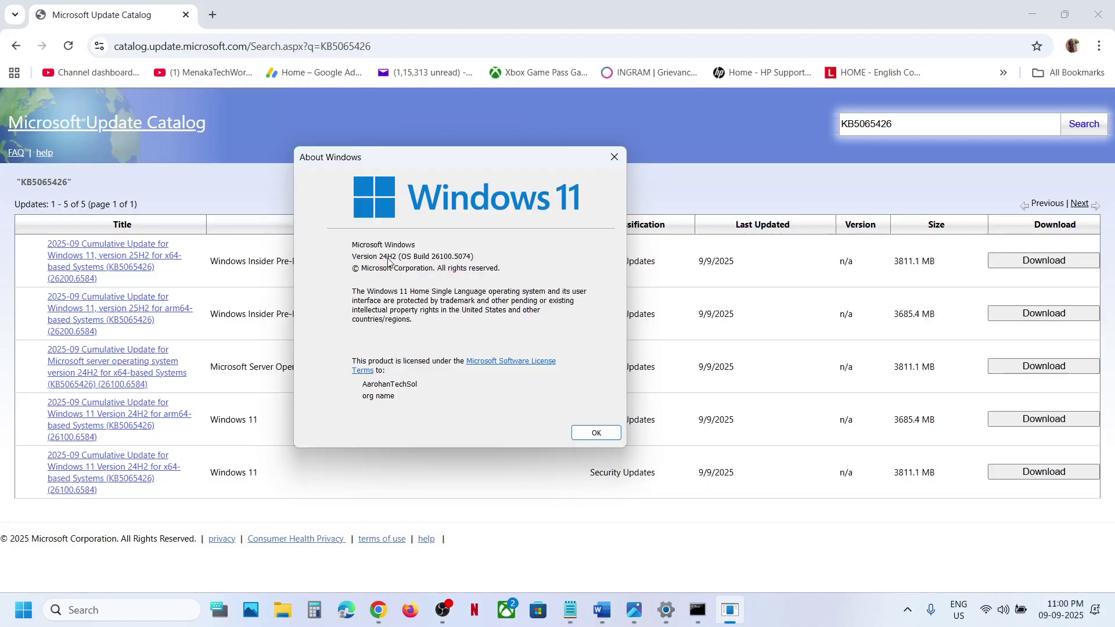
pyautogui.click(615, 157)
pyautogui.hotkey('alt', 'Tab')
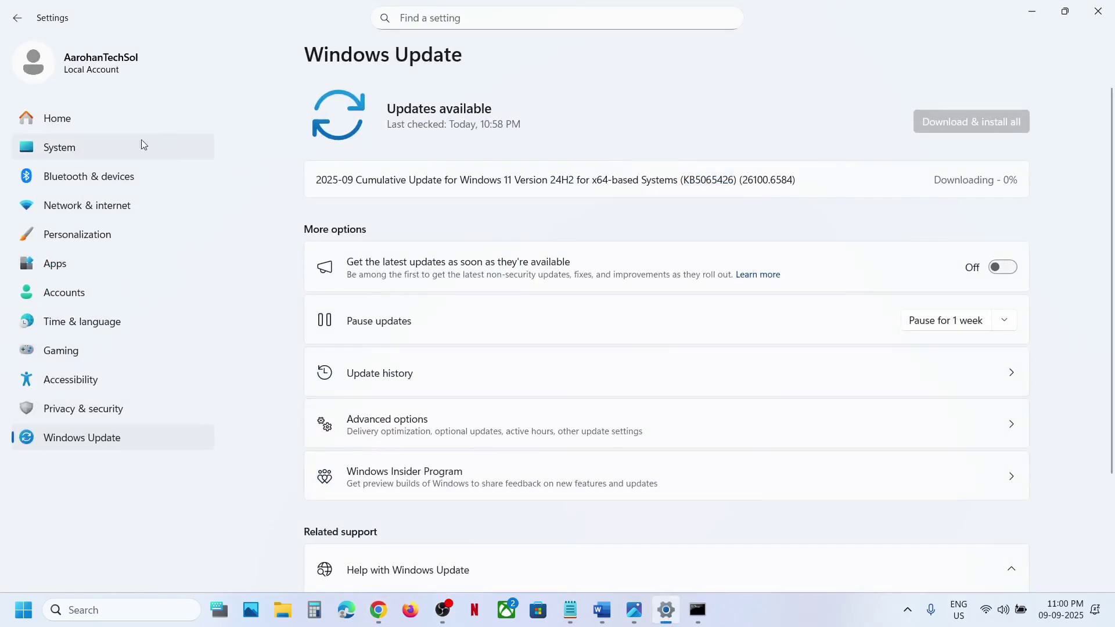
# Step: Check System > About to confirm a 64-bit operating system on an x64-based processor
pyautogui.click(120, 146)
pyautogui.scroll(-10, 480, 278)
pyautogui.scroll(1, 431, 515)
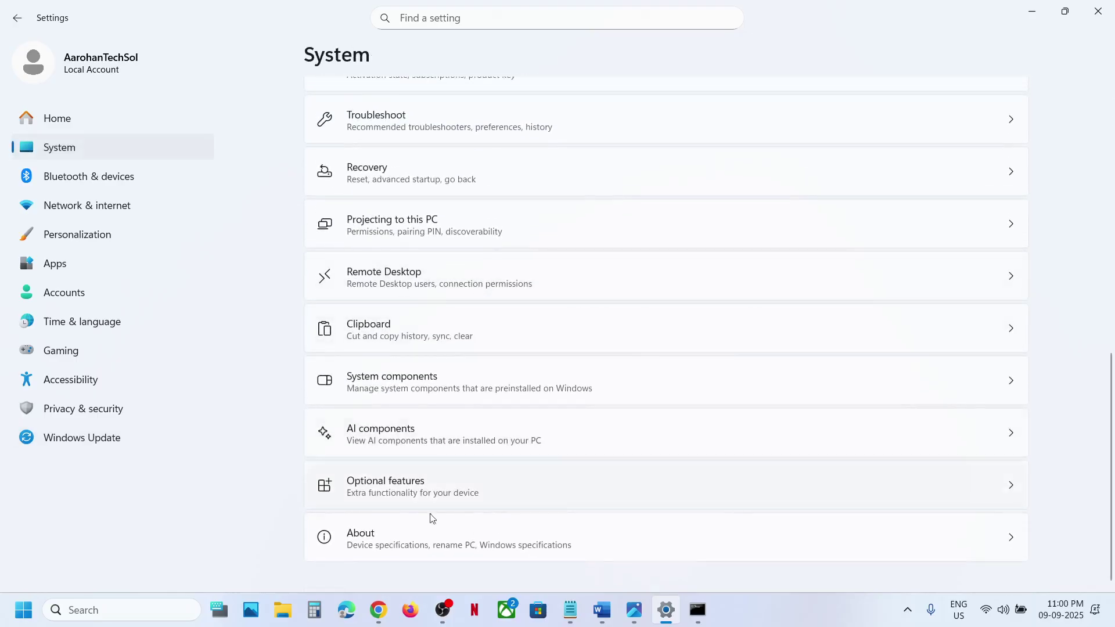
pyautogui.click(394, 533)
pyautogui.moveTo(432, 435); pyautogui.dragTo(630, 431)
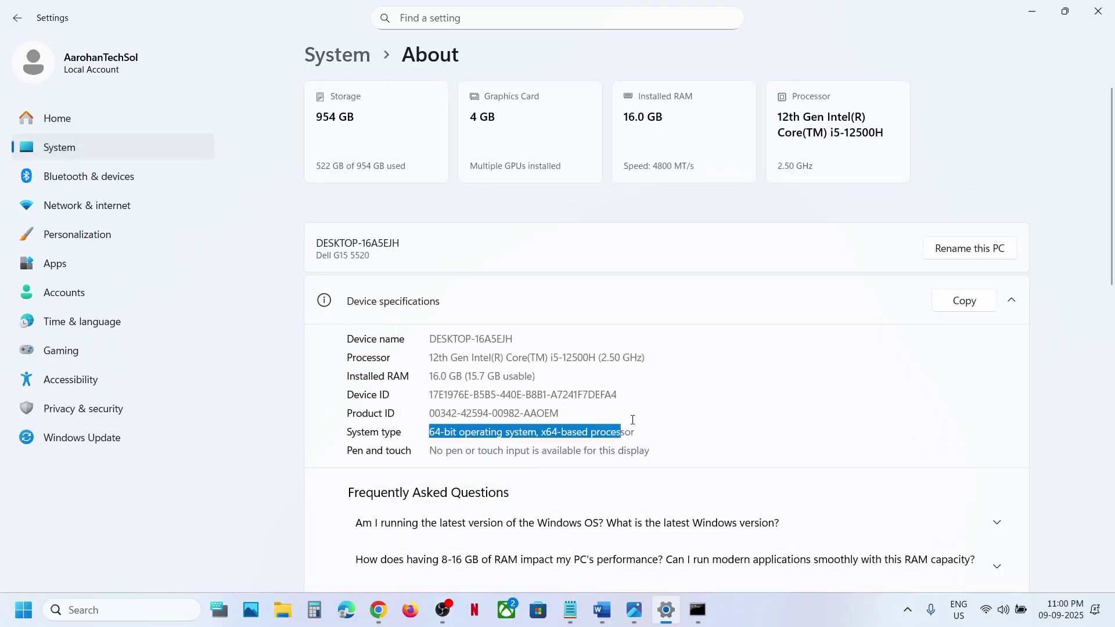
pyautogui.click(1035, 11)
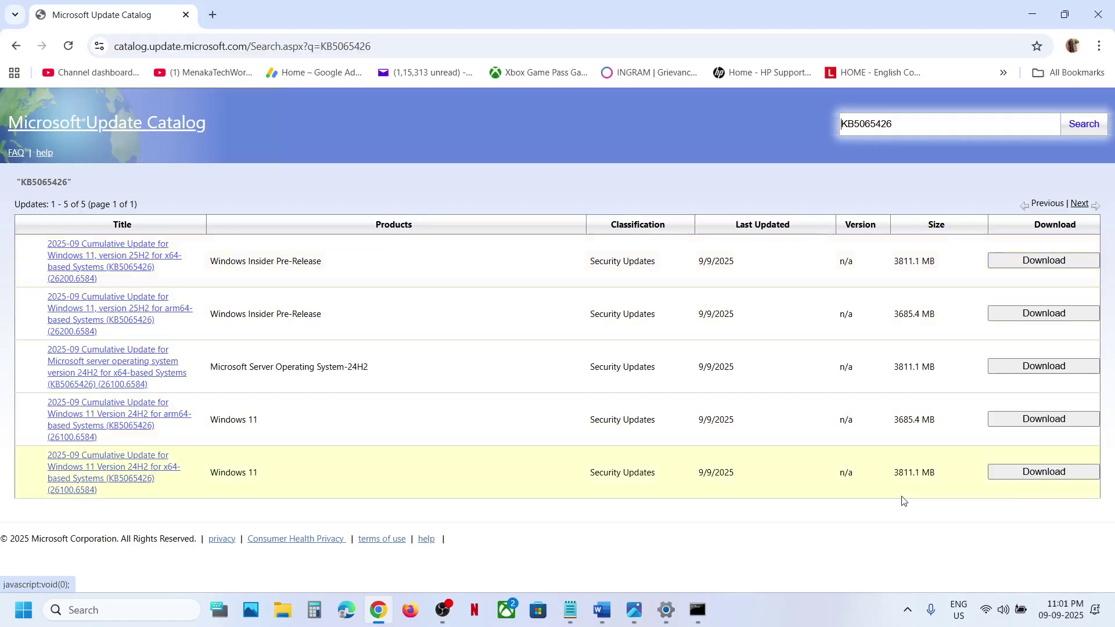
# Step: Download the Windows 11 24H2 x64 KB5065426 .msu package (about 3.2 GB) and check its progress
pyautogui.click(1036, 472)
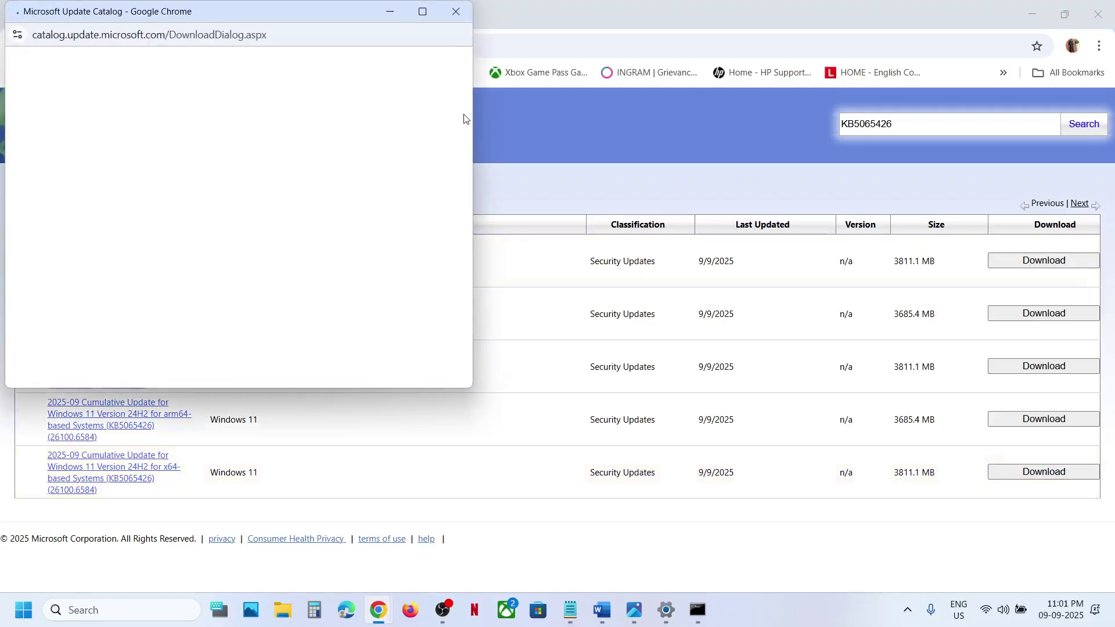
pyautogui.moveTo(296, 12); pyautogui.dragTo(535, 115)
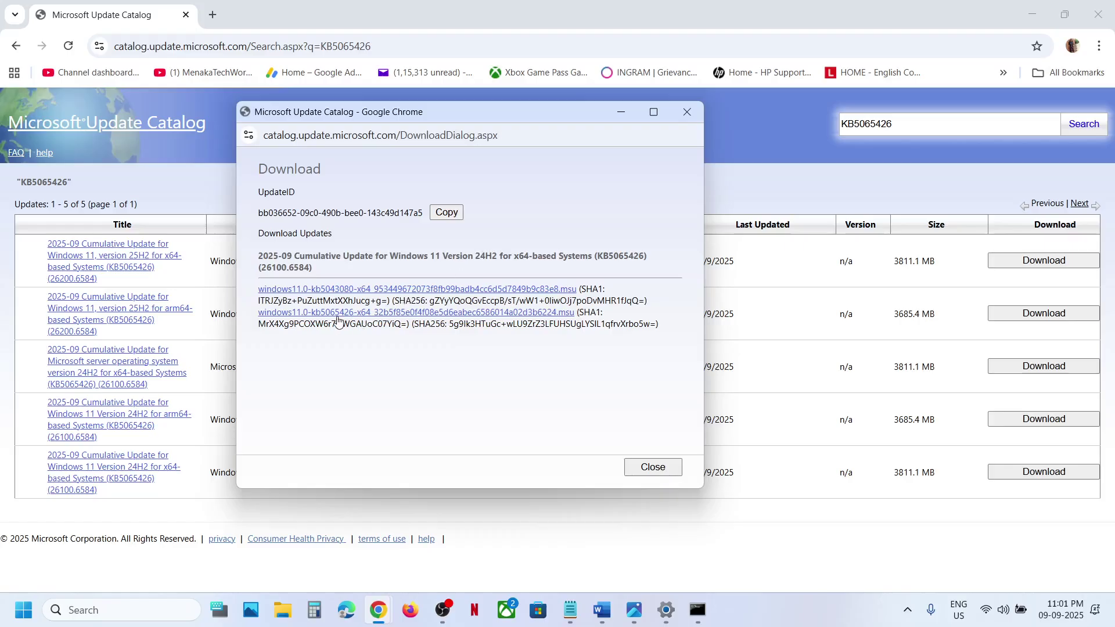
pyautogui.click(357, 318)
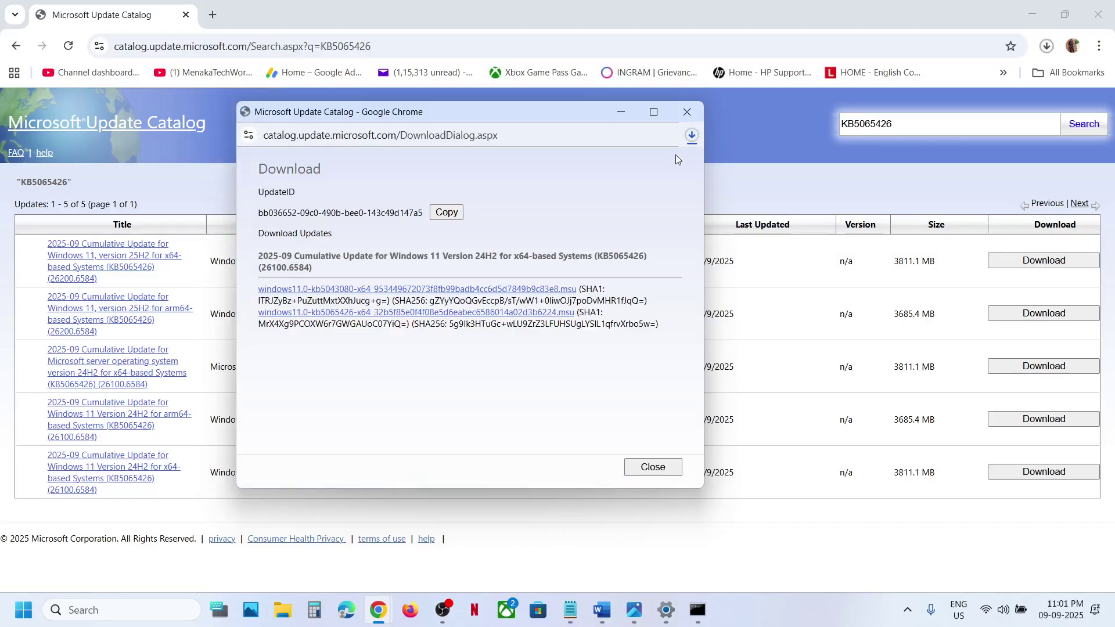
pyautogui.click(693, 137)
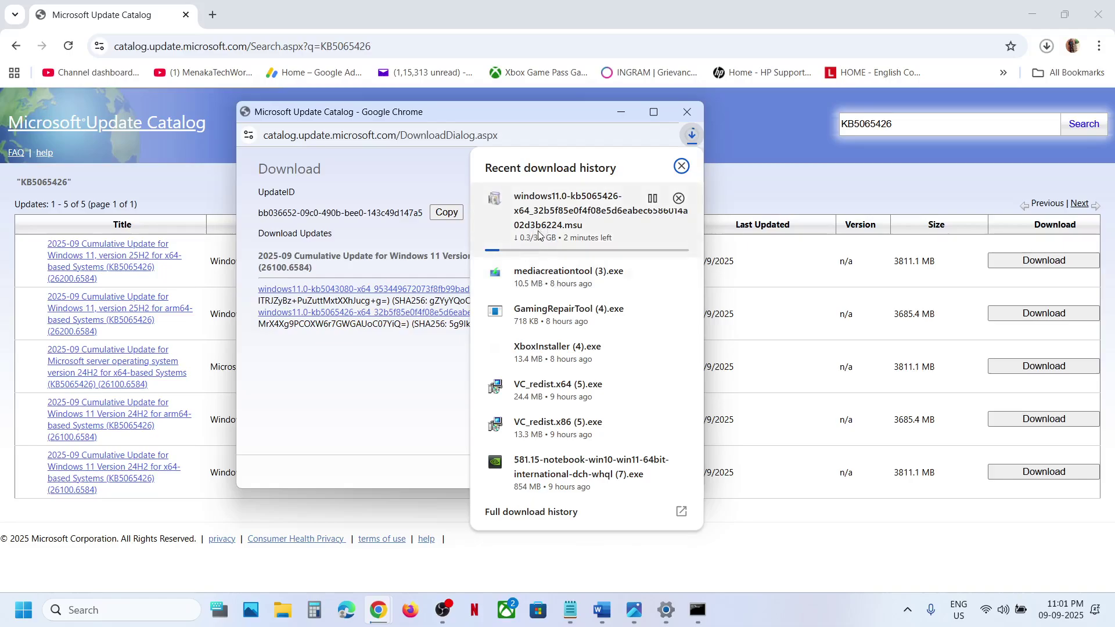
pyautogui.click(98, 576)
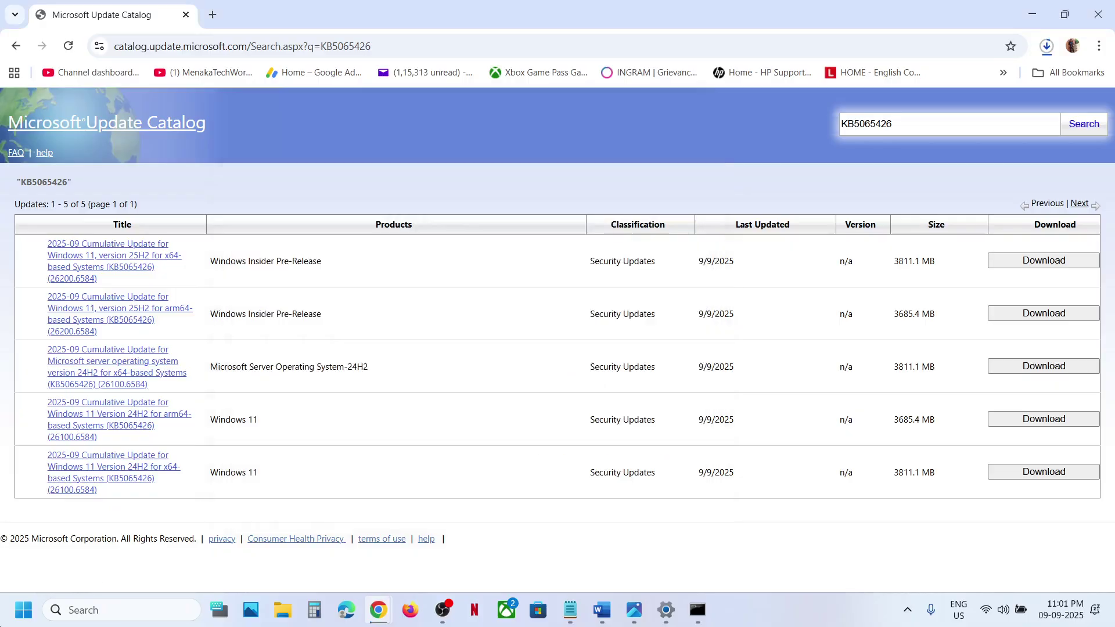
pyautogui.click(24, 610)
# Step: Look up the Step 5 option name in the Word troubleshooting notes
pyautogui.click(422, 559)
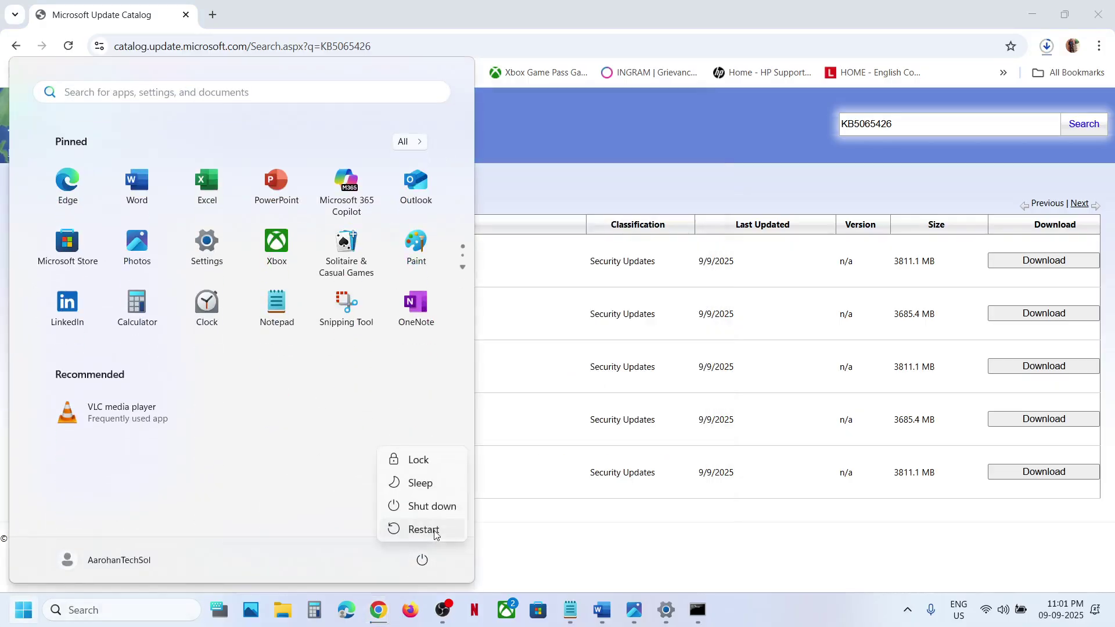
pyautogui.click(602, 609)
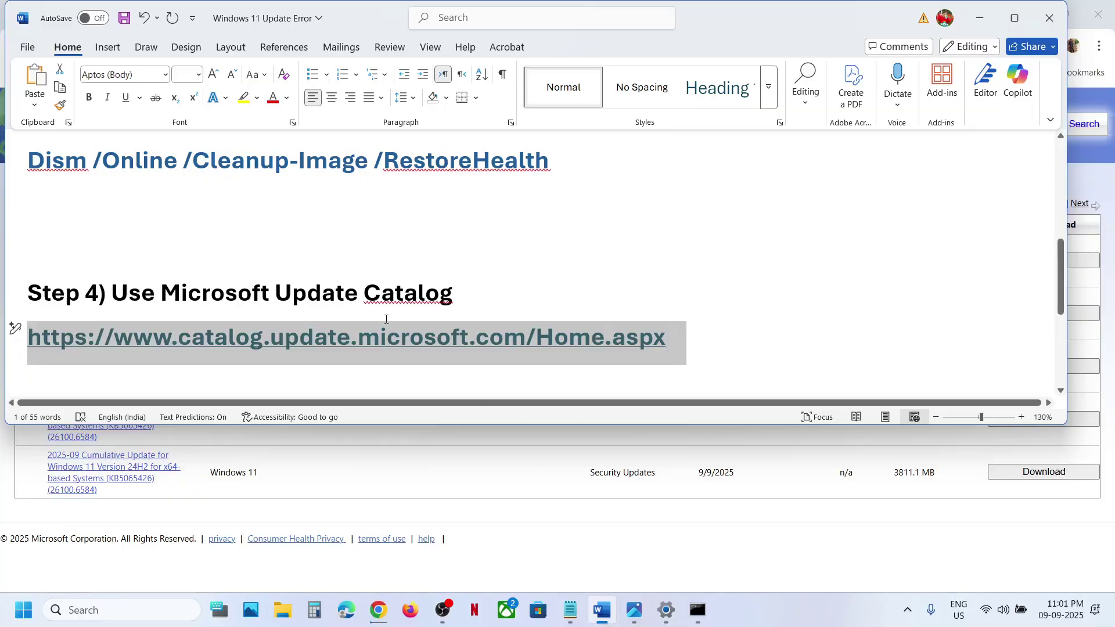
pyautogui.scroll(-3, 386, 319)
pyautogui.scroll(1, 386, 318)
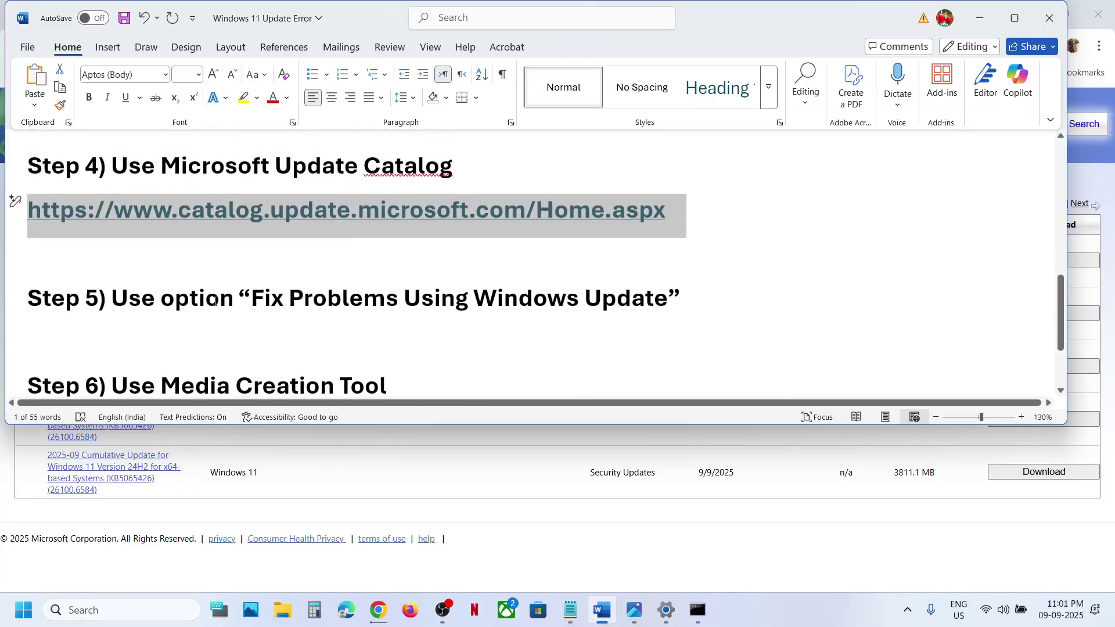
pyautogui.moveTo(215, 301); pyautogui.dragTo(585, 302)
# Step: Go to Windows Update > Advanced options > Recovery to find 'Fix problems using Windows Update'
pyautogui.hotkey('alt', 'Tab')
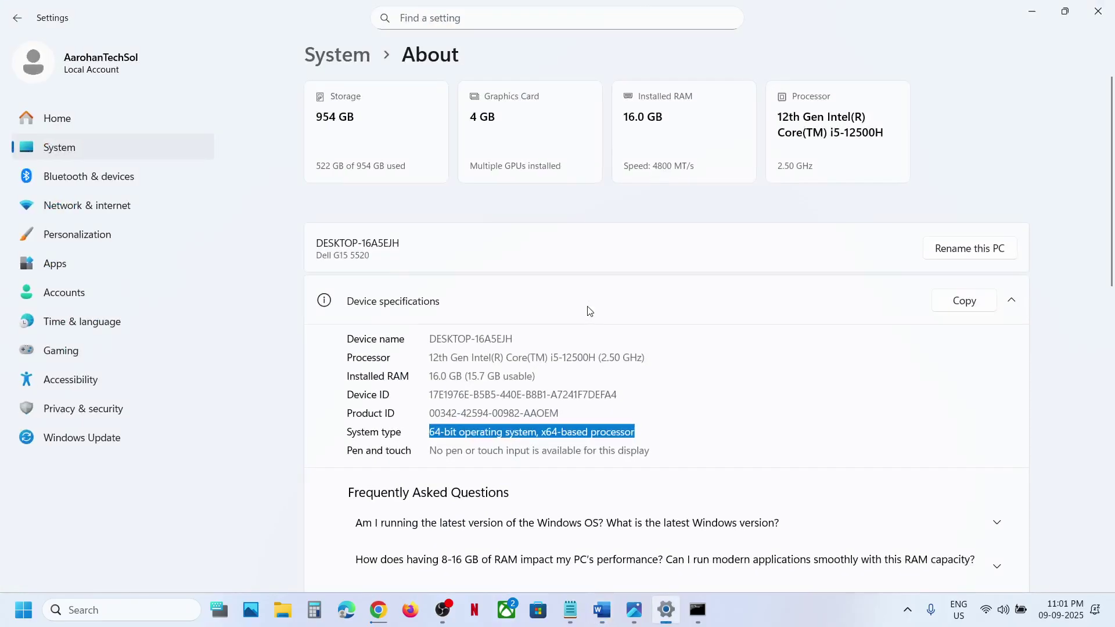
pyautogui.click(125, 437)
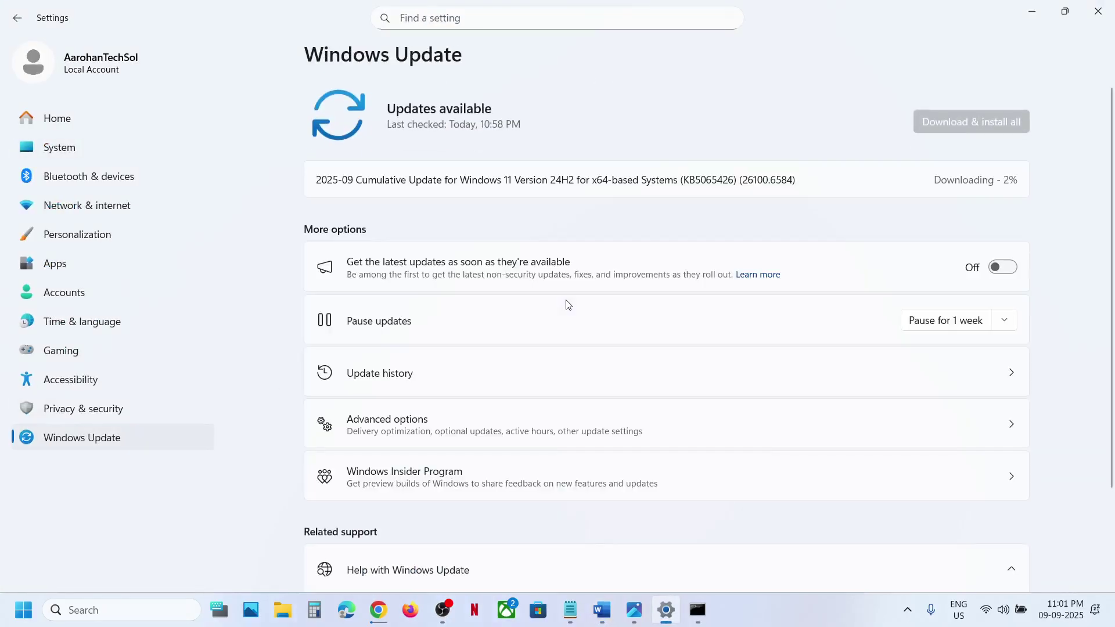
pyautogui.scroll(-2, 487, 329)
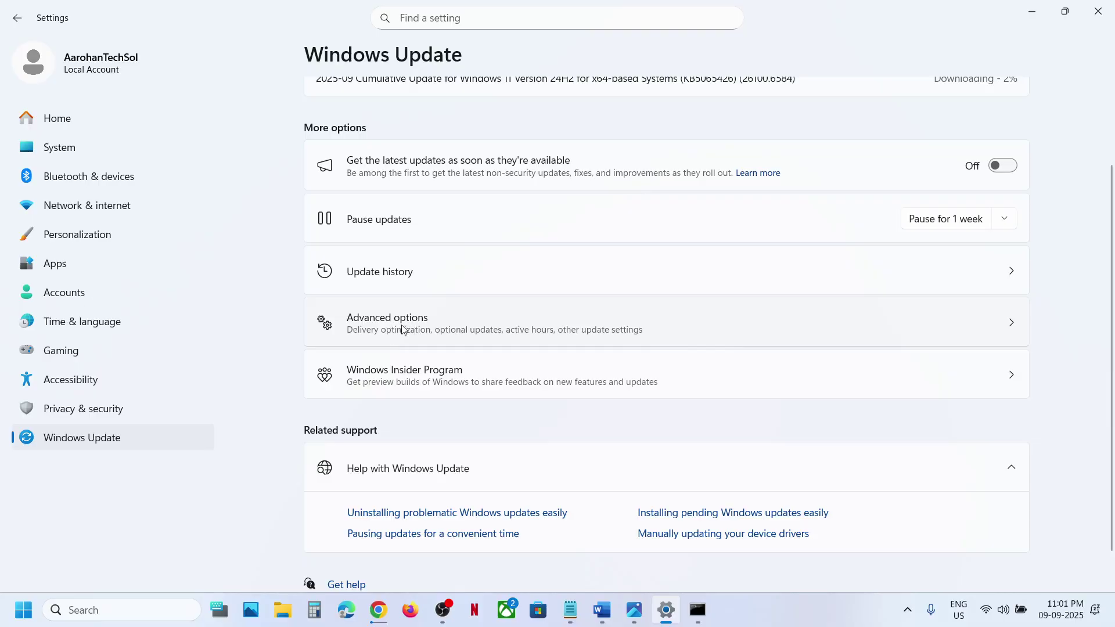
pyautogui.click(431, 331)
pyautogui.scroll(-3, 428, 348)
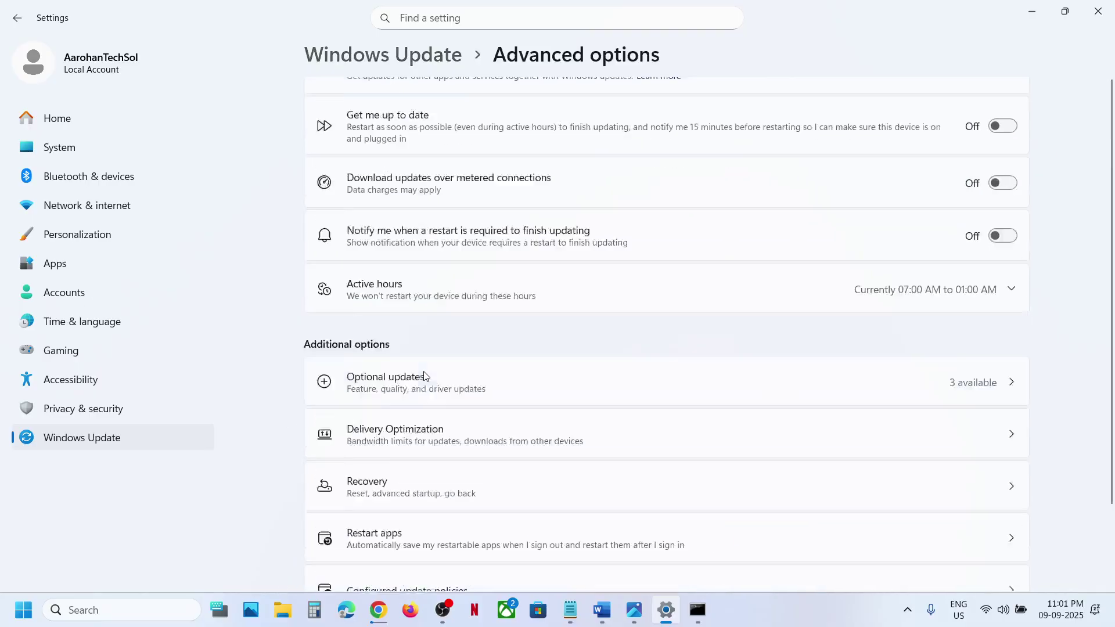
pyautogui.click(400, 421)
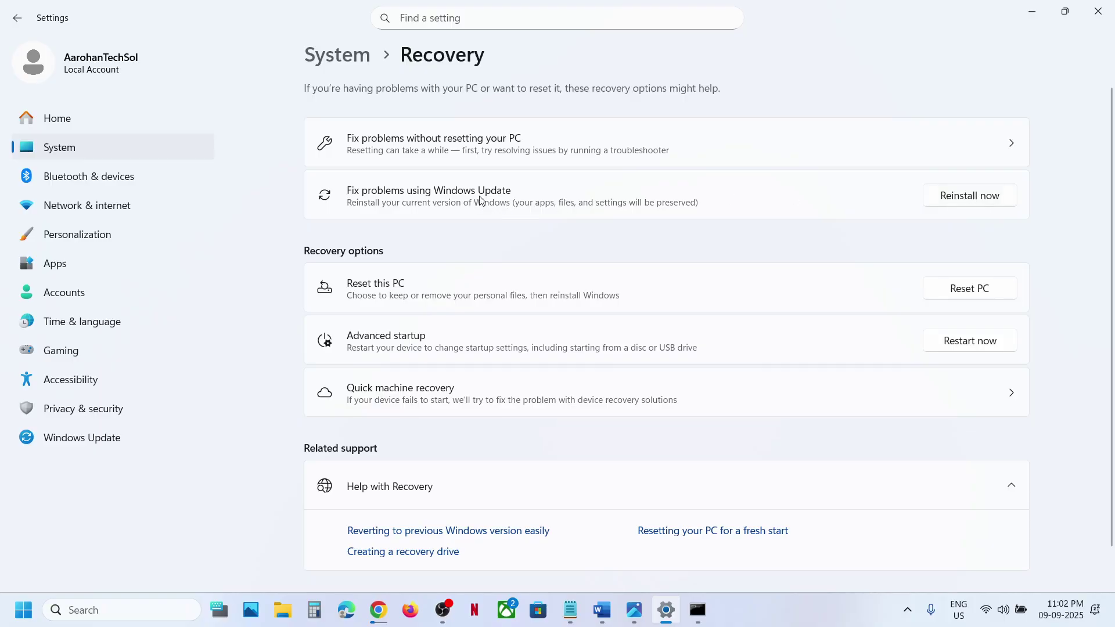
pyautogui.click(602, 609)
# Step: Copy the Windows 11 download page link from Step 6 of the notes
pyautogui.scroll(-3, 429, 354)
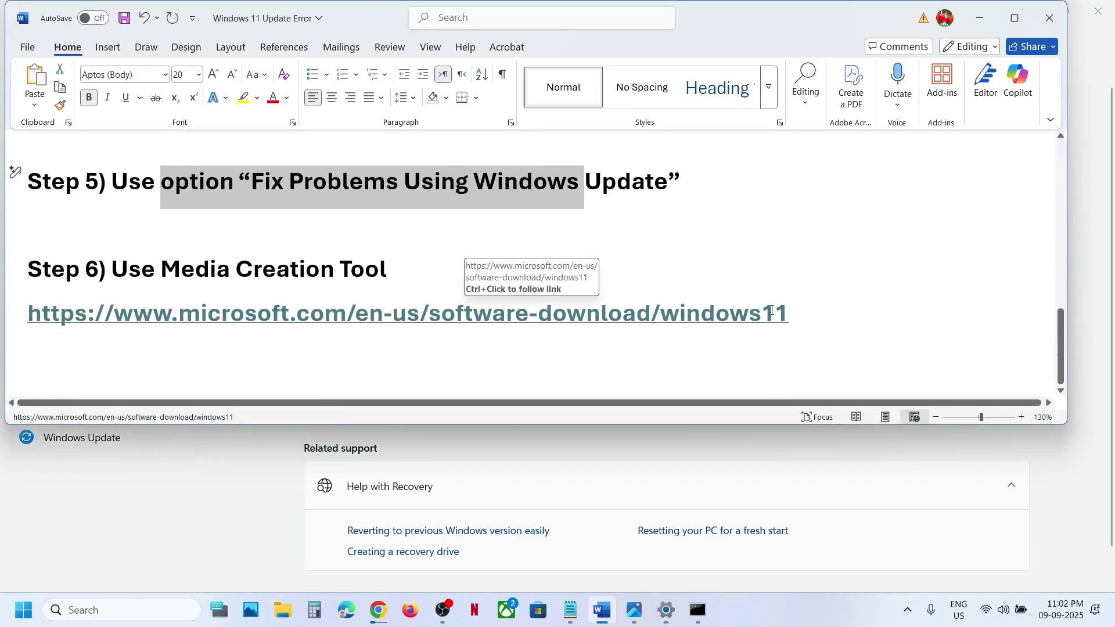
pyautogui.moveTo(812, 309); pyautogui.dragTo(14, 311)
pyautogui.hotkey('ctrl', 'c')
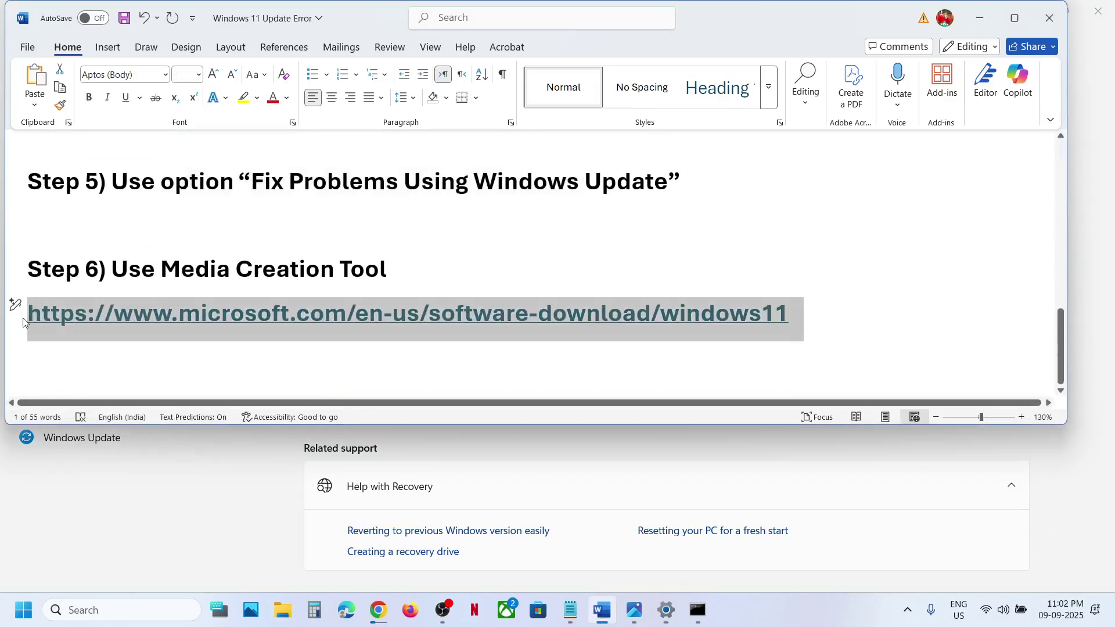
pyautogui.moveTo(378, 610)
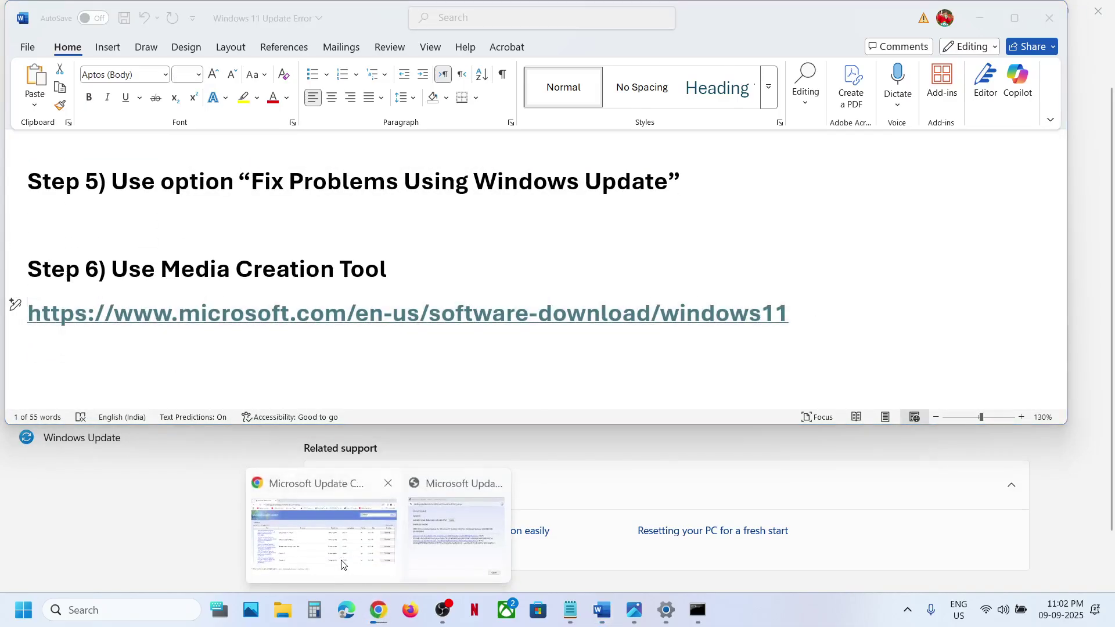
pyautogui.click(343, 564)
# Step: Load the Windows 11 download page in a new tab and download the media creation tool
pyautogui.click(212, 15)
pyautogui.hotkey('ctrl', 'v')
pyautogui.press('Return')
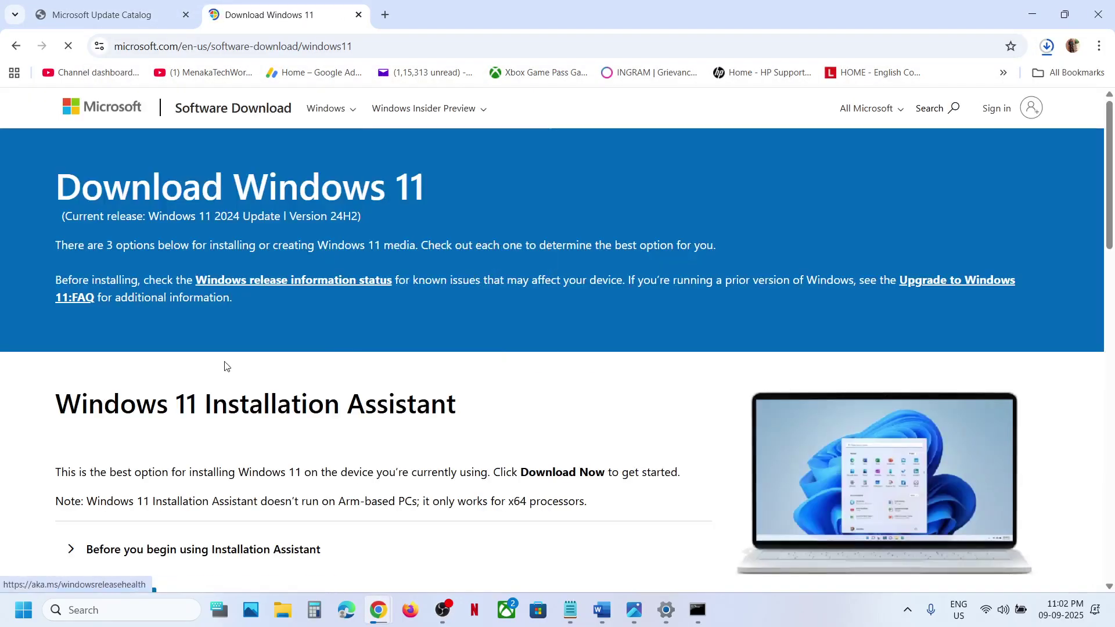
pyautogui.scroll(-7, 226, 366)
pyautogui.scroll(-2, 226, 366)
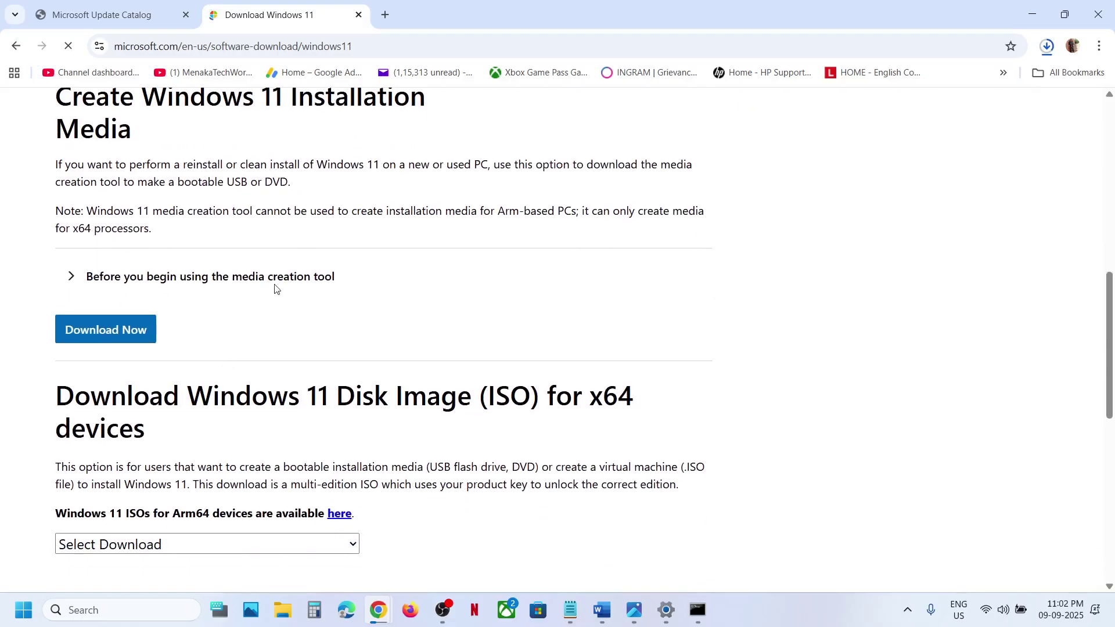
pyautogui.click(100, 335)
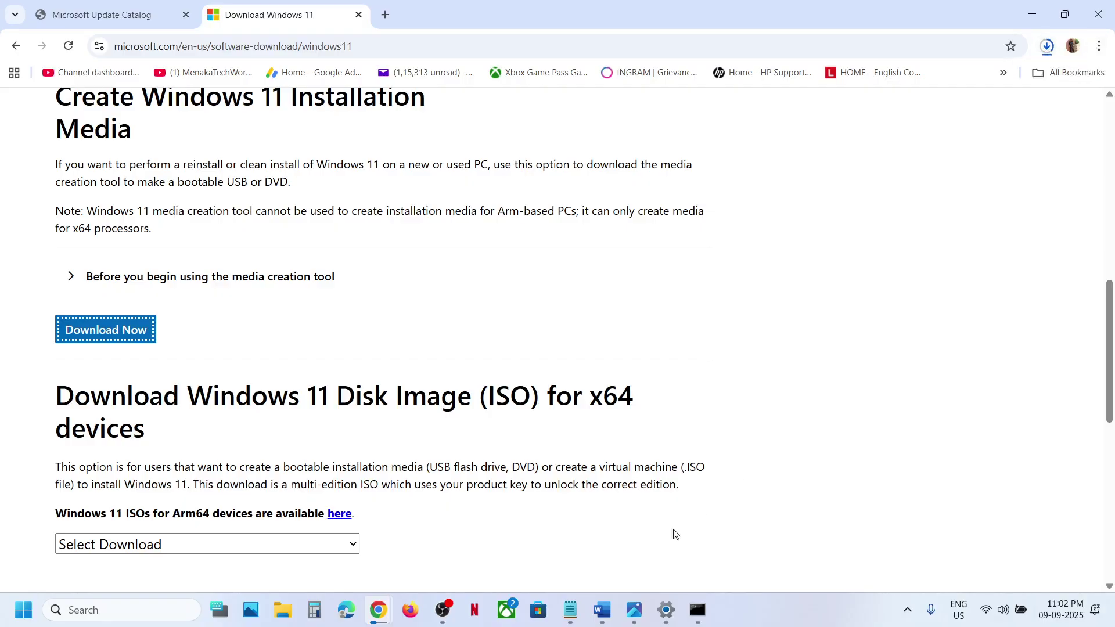
pyautogui.click(635, 614)
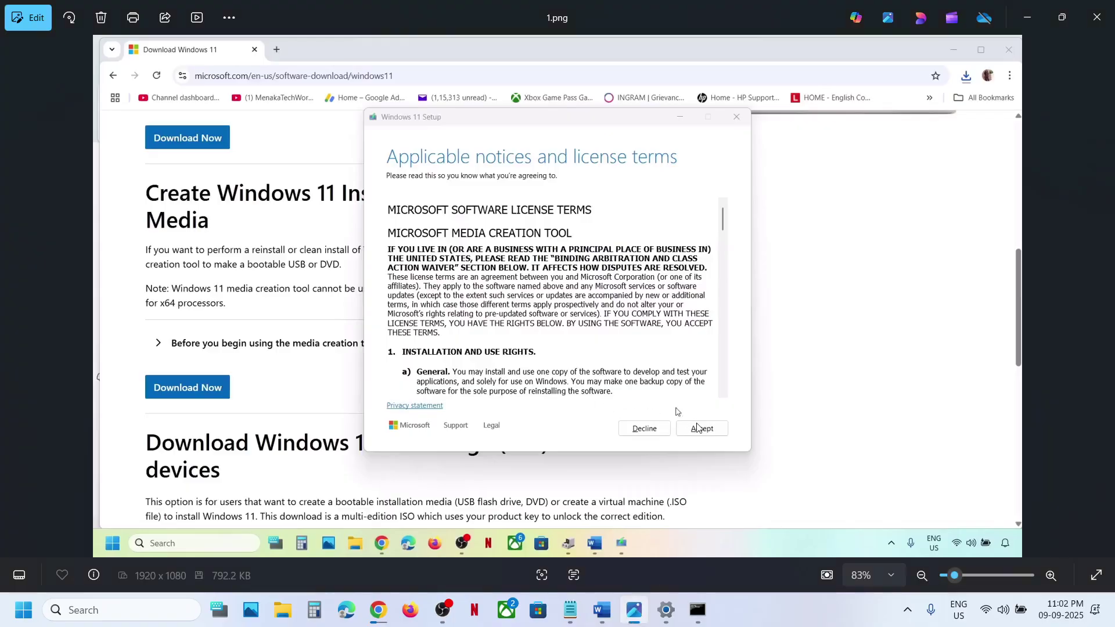
# Step: Step through screenshots 1.png to 8.png, from language and edition to Windows.iso on the desktop
pyautogui.press('Right')
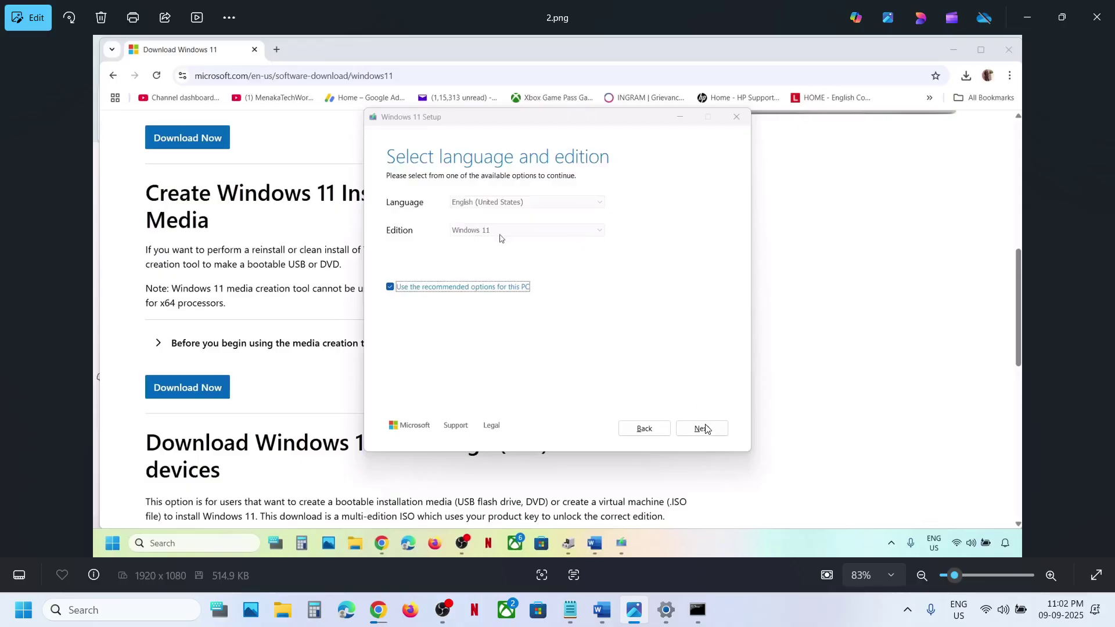
pyautogui.press('Right')
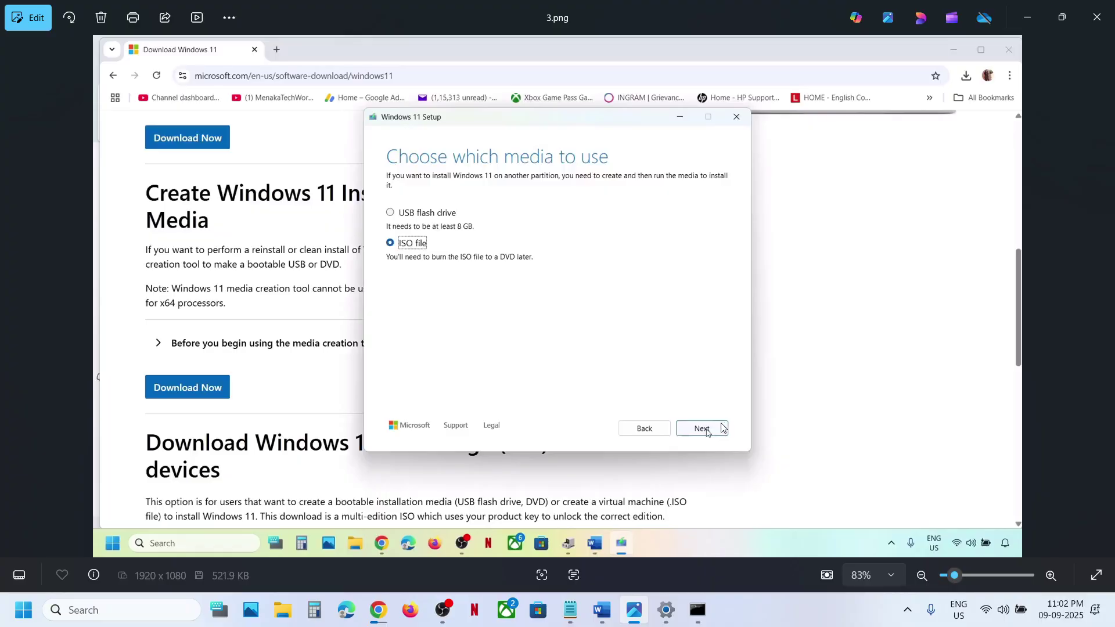
pyautogui.press('Right')
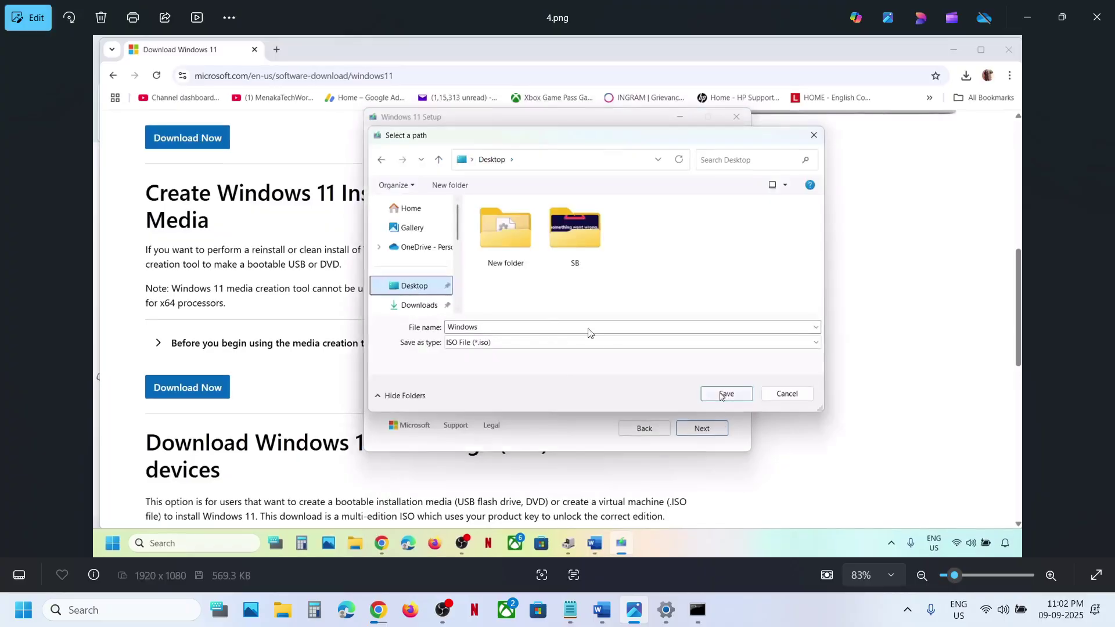
pyautogui.press('Right')
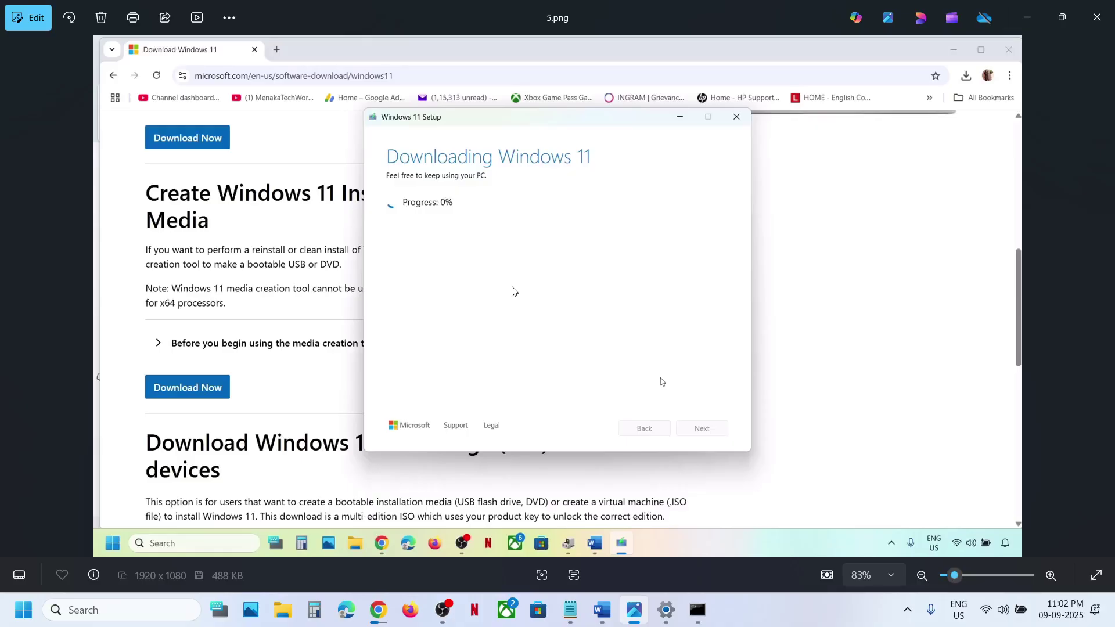
pyautogui.press('Right')
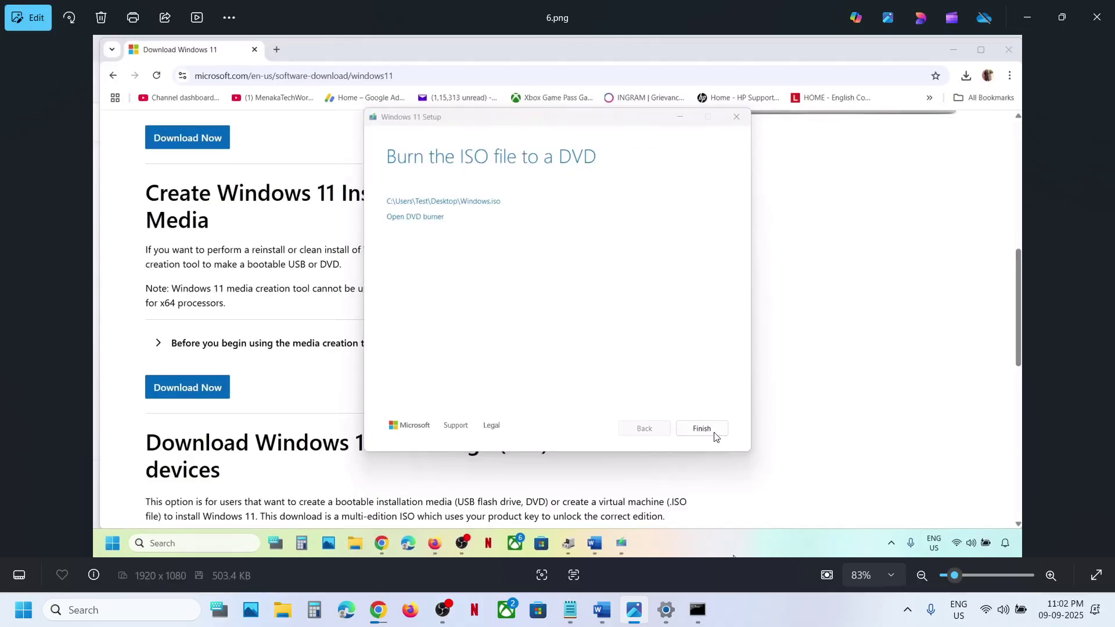
pyautogui.press('Right')
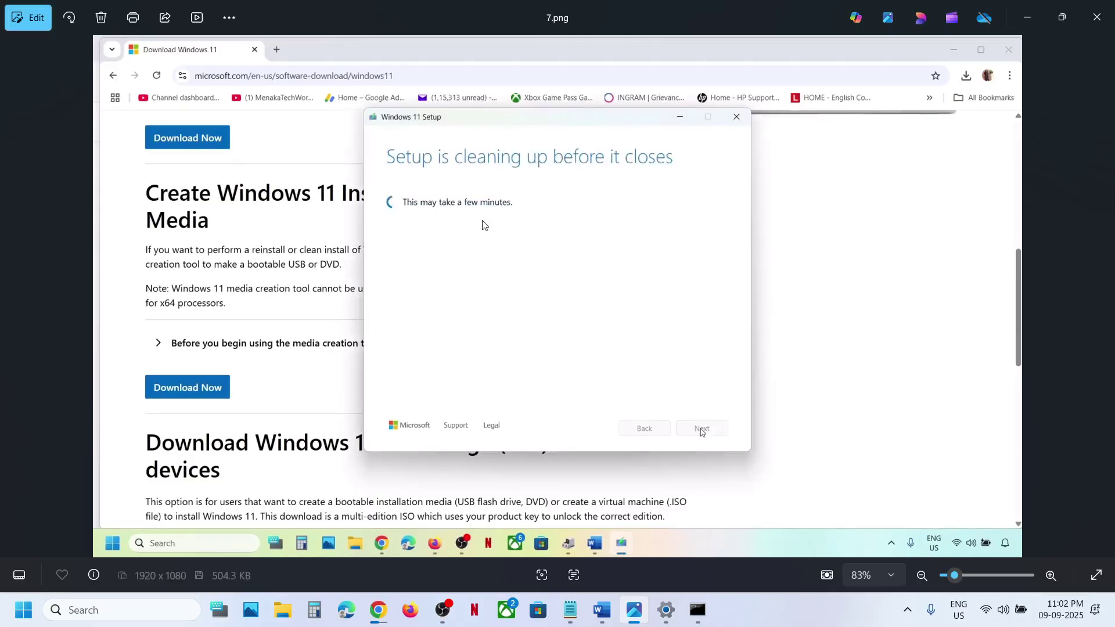
pyautogui.press('Right')
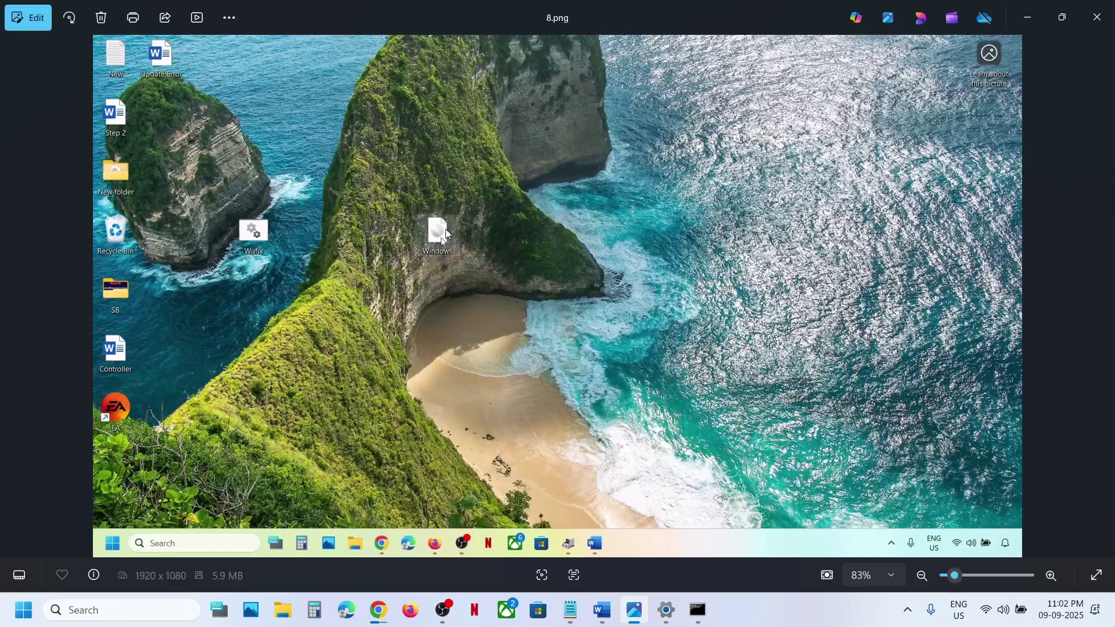
# Step: View the mounted ISO through license terms screenshots, then check KB5065426 downloading at 4%
pyautogui.press('Right')
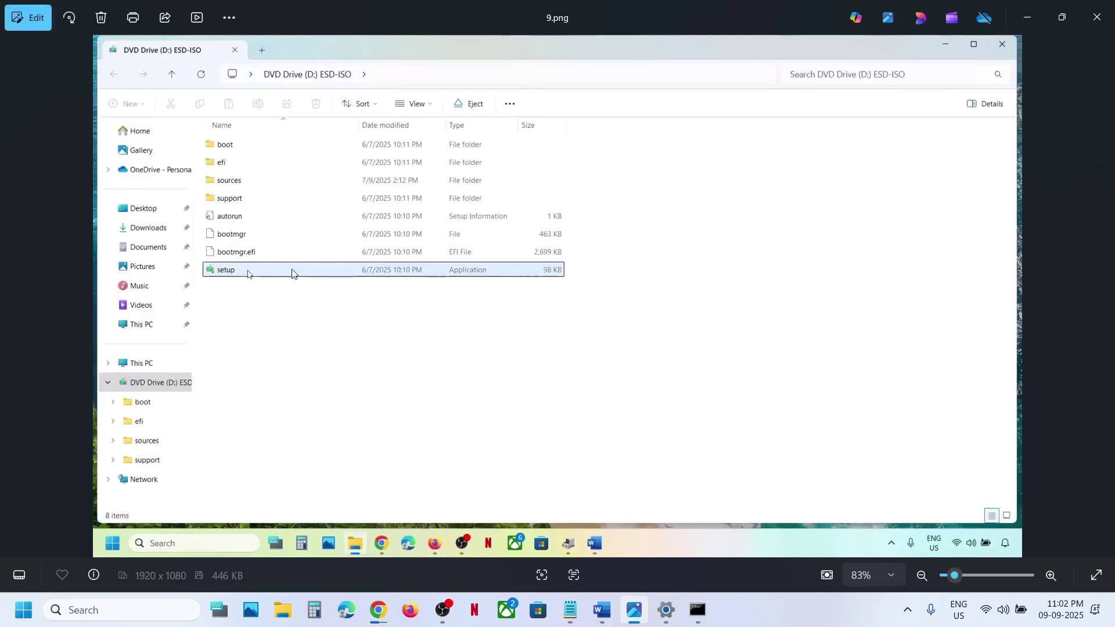
pyautogui.press('Right')
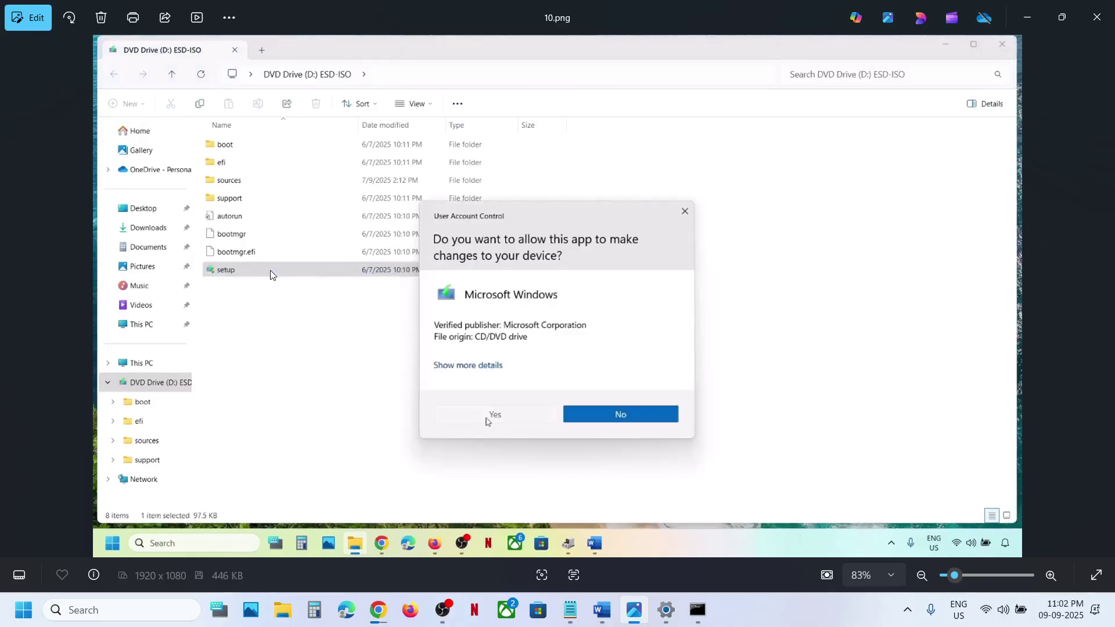
pyautogui.press('Right')
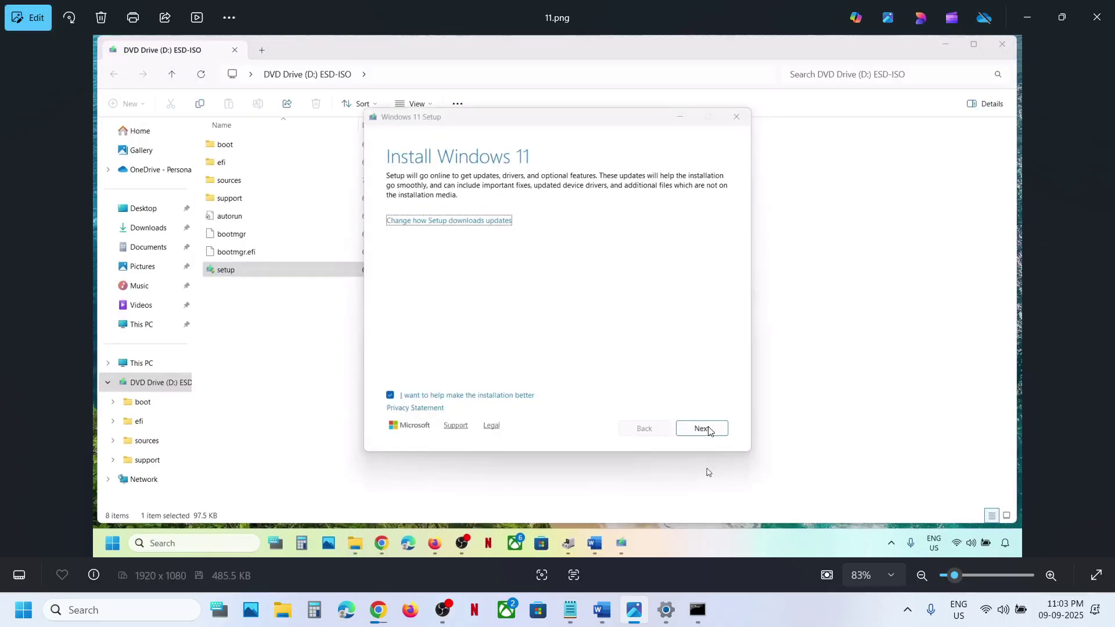
pyautogui.press('Right')
pyautogui.press('Right')
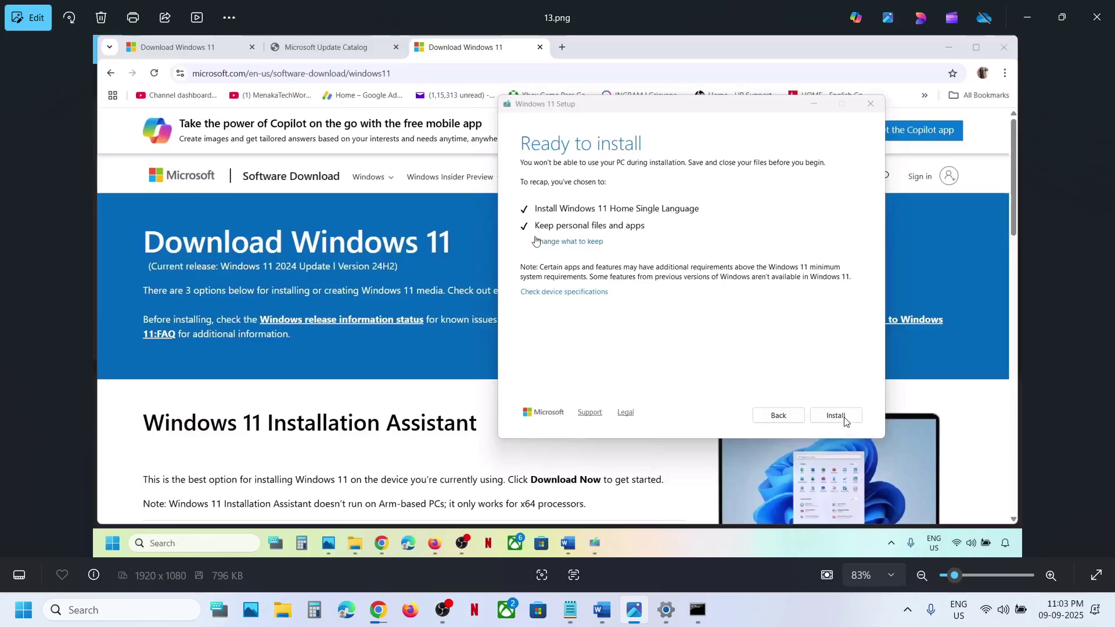
pyautogui.click(668, 610)
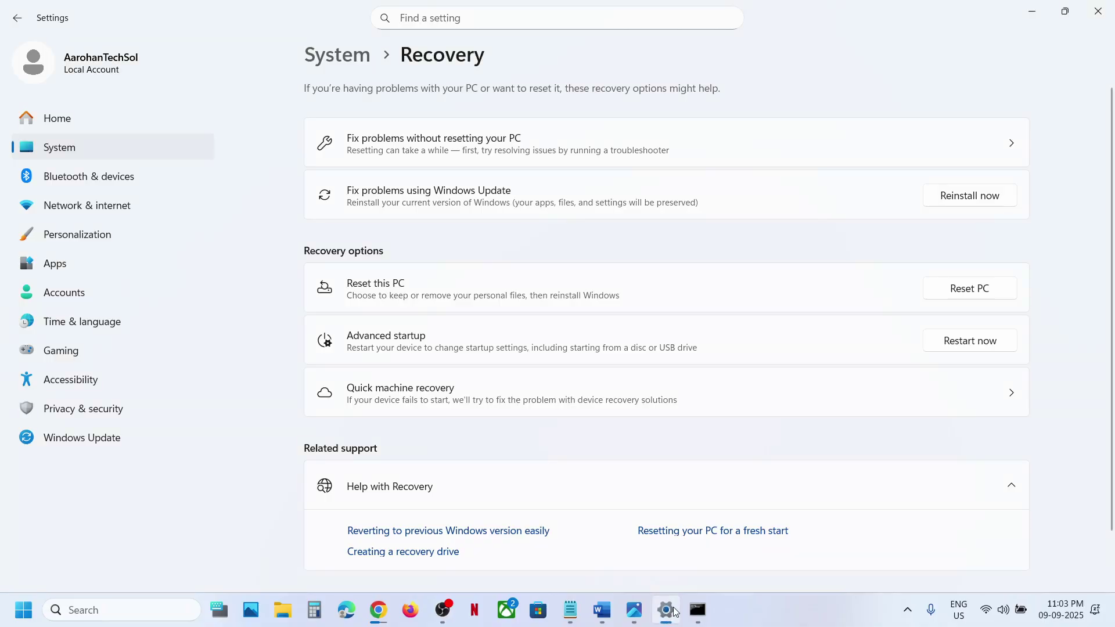
pyautogui.click(152, 436)
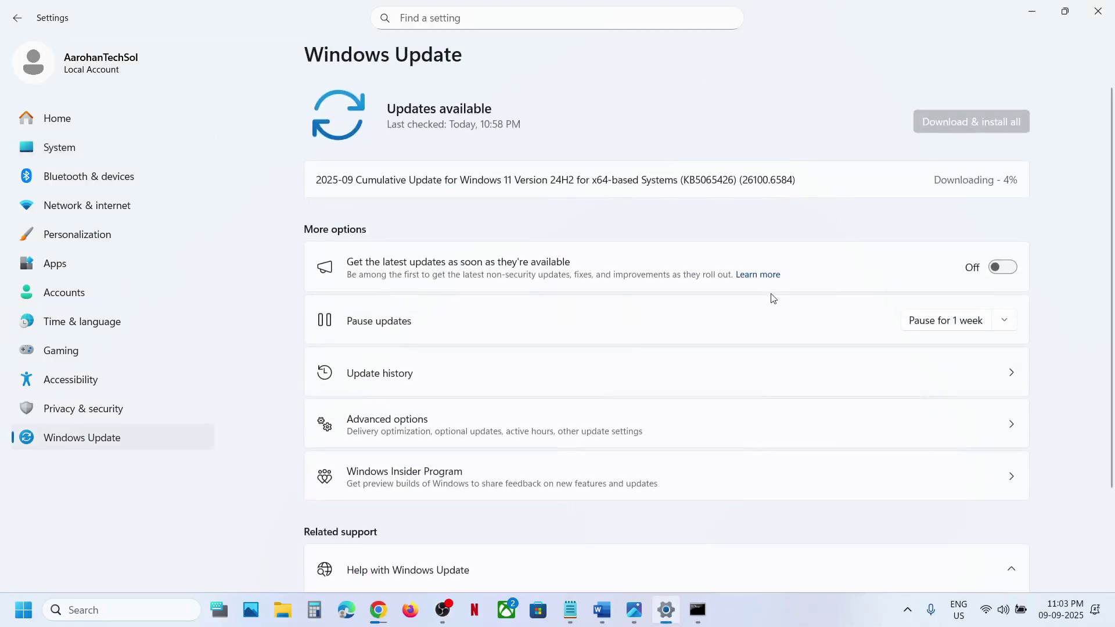